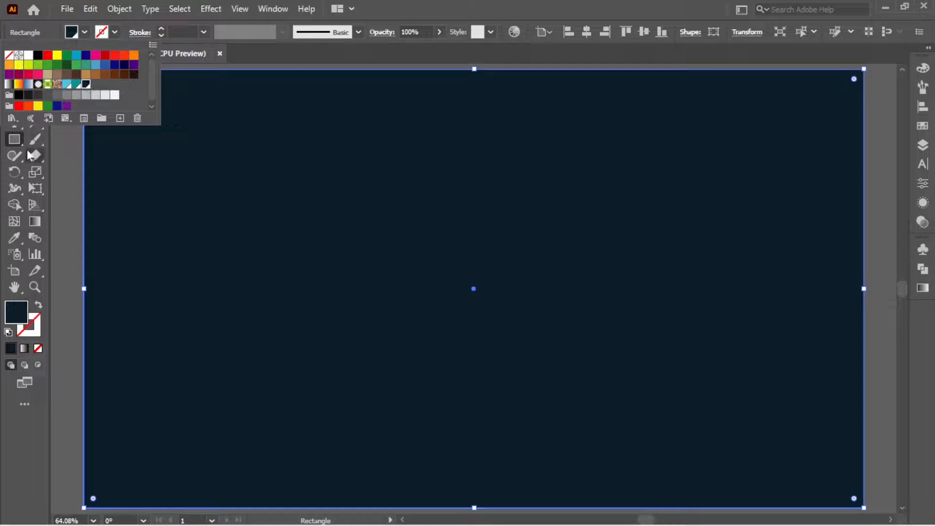
- Lock the dark background rectangle so it cannot be selected
{"action": "left_click", "coordinate": [14, 73]}
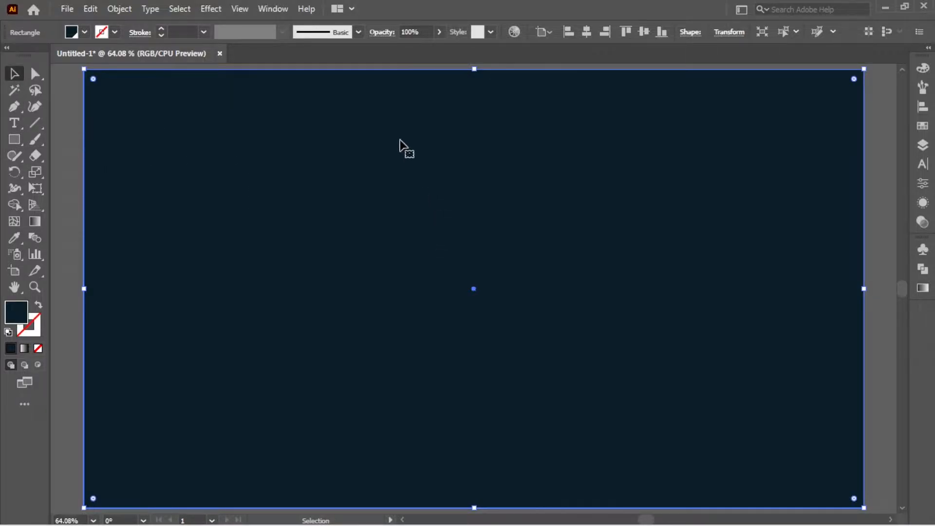
{"action": "left_click", "coordinate": [120, 9]}
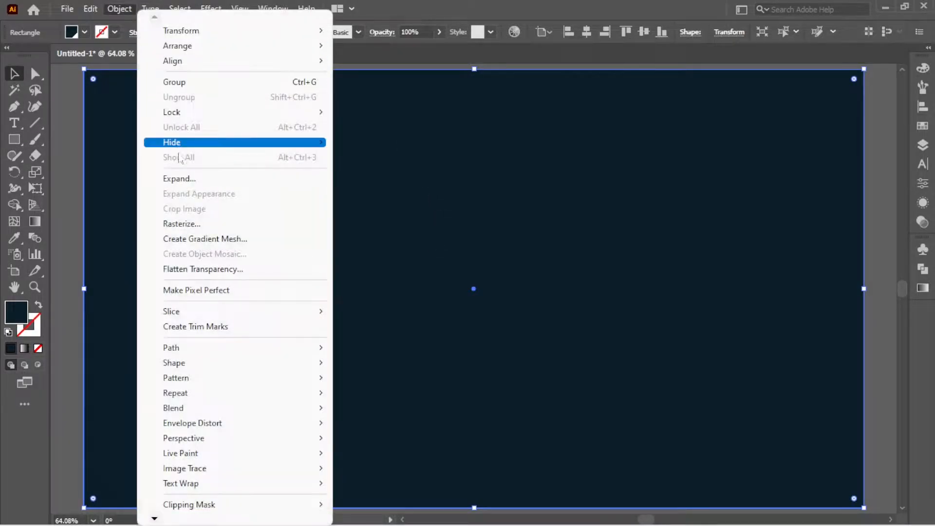
{"action": "mouse_move", "coordinate": [197, 113]}
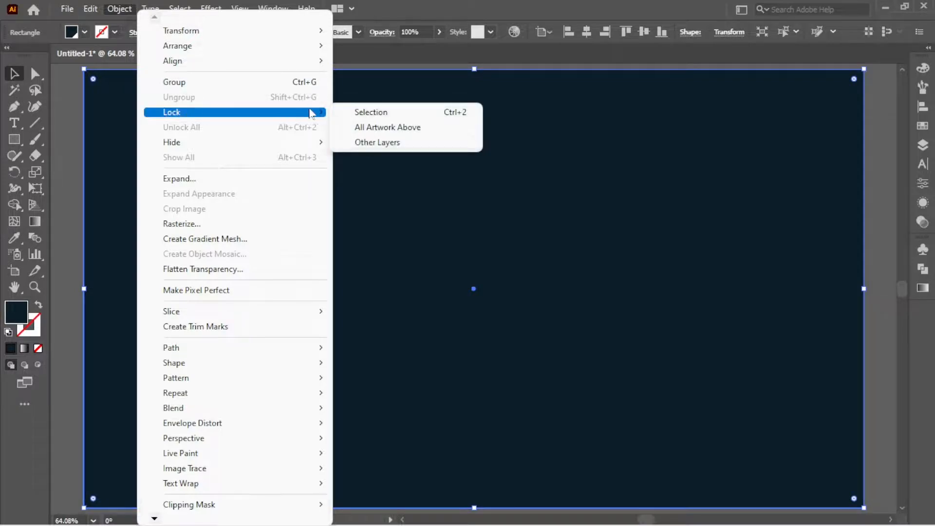
{"action": "left_click", "coordinate": [364, 113]}
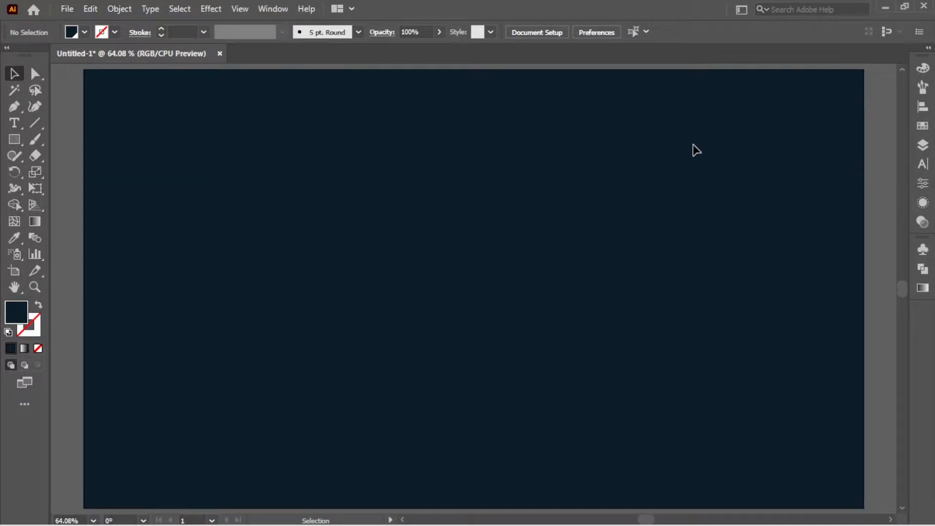
- Show the rulers and place a vertical guide at about 600 px plus a horizontal guide near the artboard's middle
{"action": "left_click", "coordinate": [272, 8]}
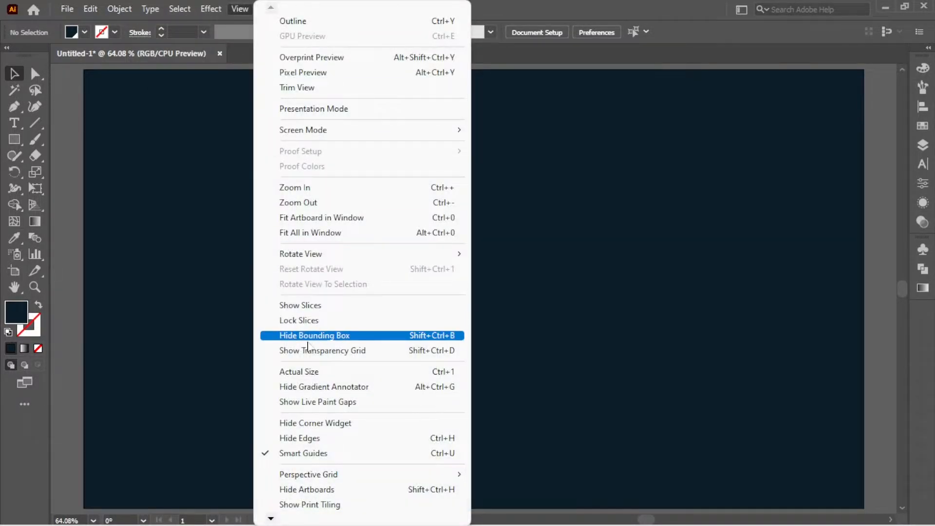
{"action": "mouse_move", "coordinate": [271, 519]}
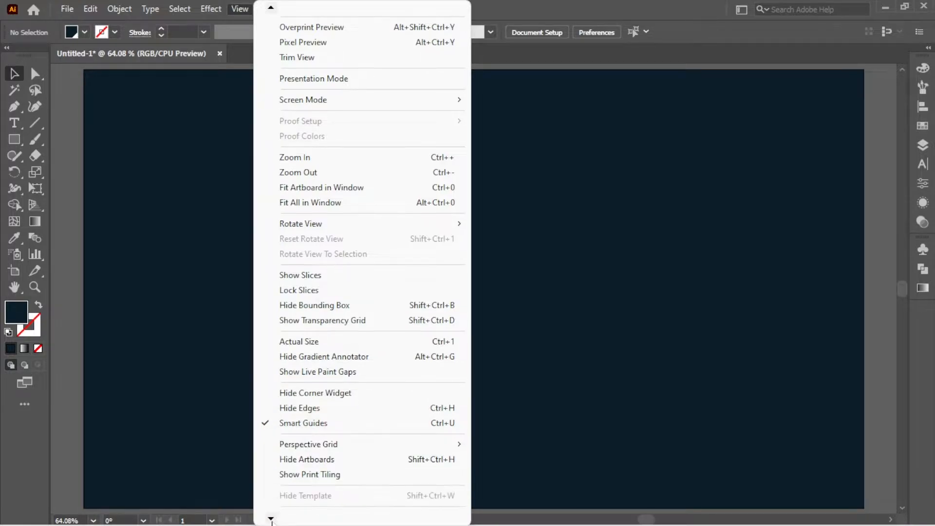
{"action": "mouse_move", "coordinate": [334, 466]}
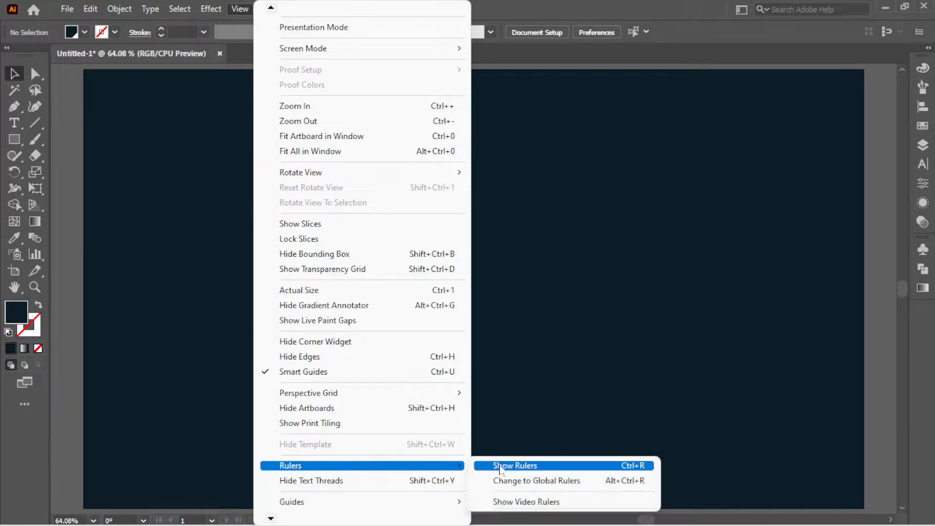
{"action": "left_click", "coordinate": [508, 467]}
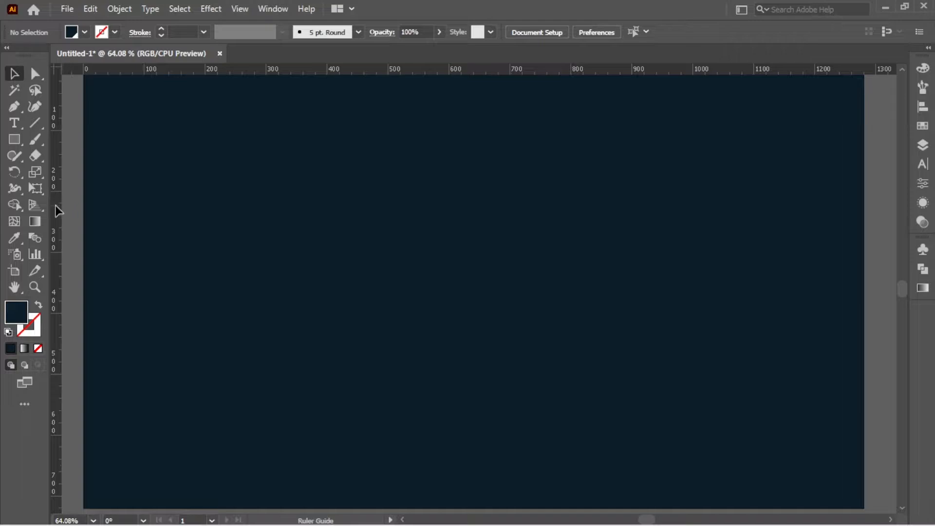
{"action": "left_click_drag", "start_coordinate": [57, 204], "coordinate": [448, 259]}
{"action": "left_click_drag", "start_coordinate": [548, 73], "coordinate": [524, 298]}
- Select both guides and align their centers horizontally and vertically to the selection
{"action": "left_click_drag", "start_coordinate": [522, 236], "coordinate": [390, 357]}
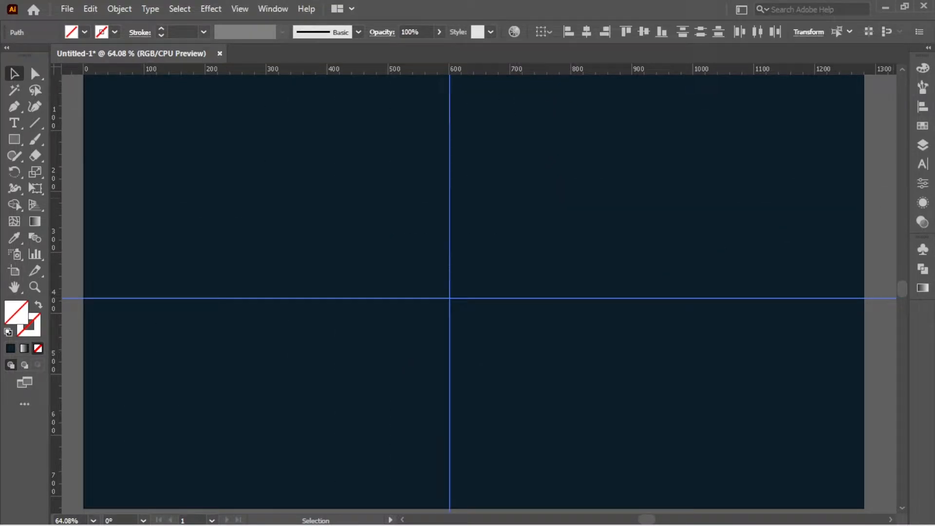
{"action": "left_click", "coordinate": [922, 107]}
{"action": "left_click", "coordinate": [780, 99]}
{"action": "left_click", "coordinate": [871, 100]}
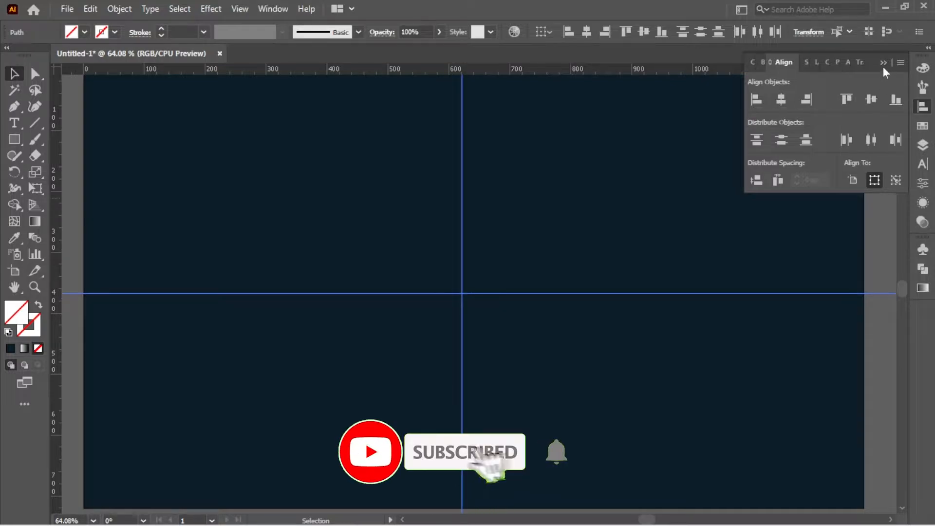
{"action": "left_click", "coordinate": [883, 63]}
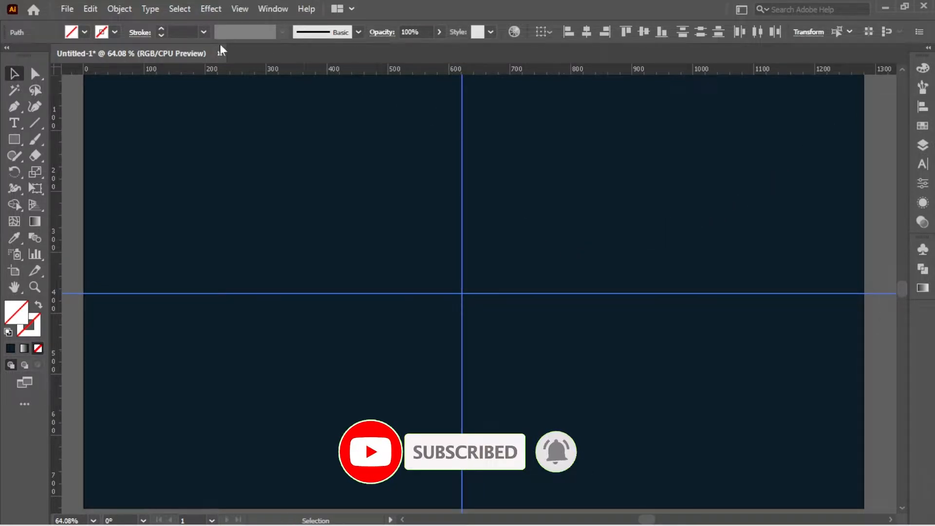
- Lock the two crossing guides
{"action": "left_click", "coordinate": [121, 8]}
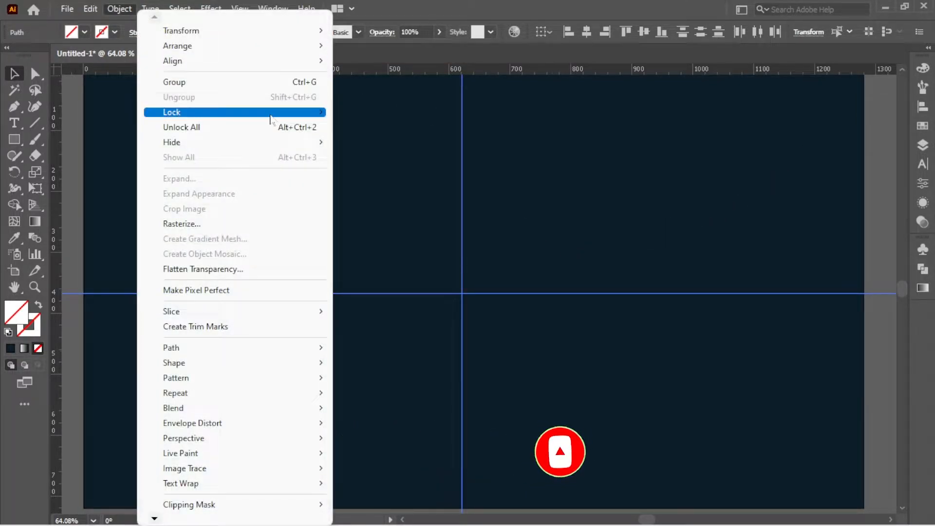
{"action": "mouse_move", "coordinate": [272, 113]}
{"action": "left_click", "coordinate": [360, 113]}
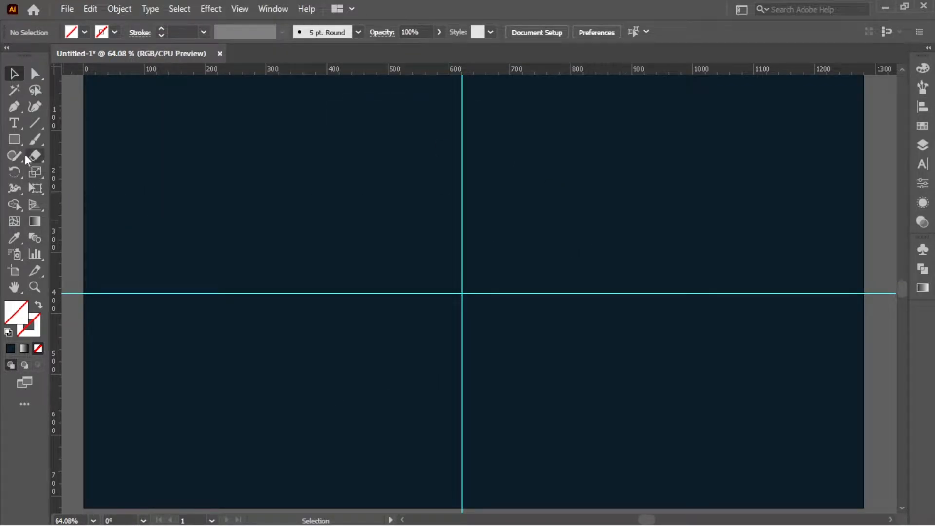
- Create a six-sided polygon with a 200 px radius at the intersection of the guides
{"action": "left_click", "coordinate": [20, 140]}
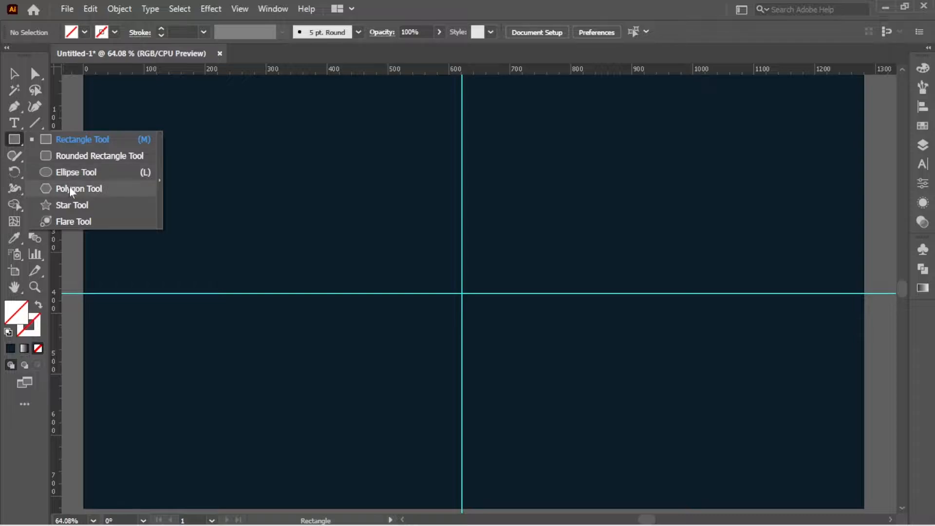
{"action": "left_click", "coordinate": [69, 188]}
{"action": "left_click", "coordinate": [462, 293]}
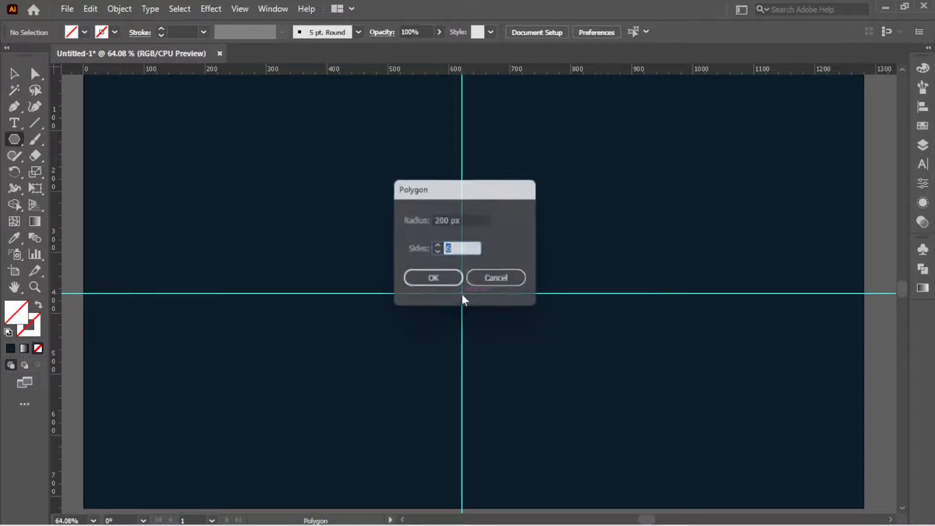
{"action": "left_click", "coordinate": [434, 281]}
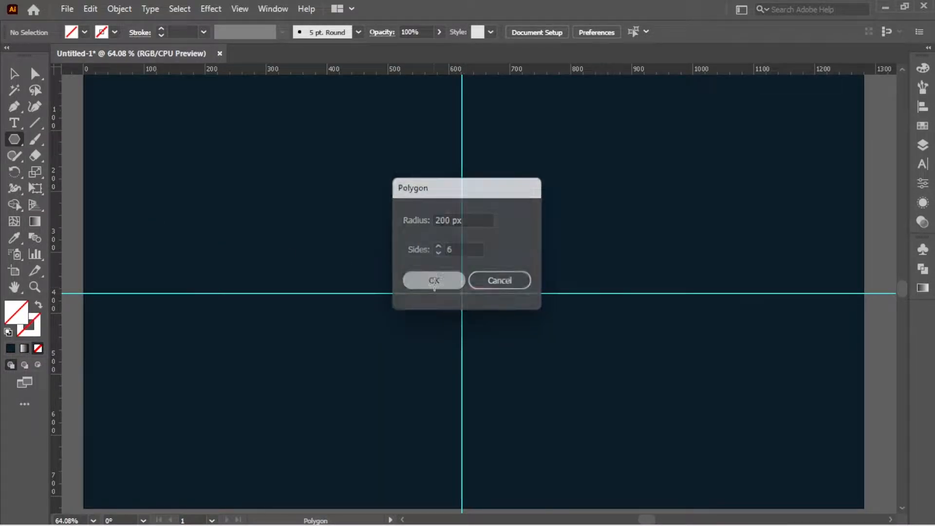
- Give the hexagon a white stroke with a weight of 10 pt
{"action": "left_click", "coordinate": [17, 74]}
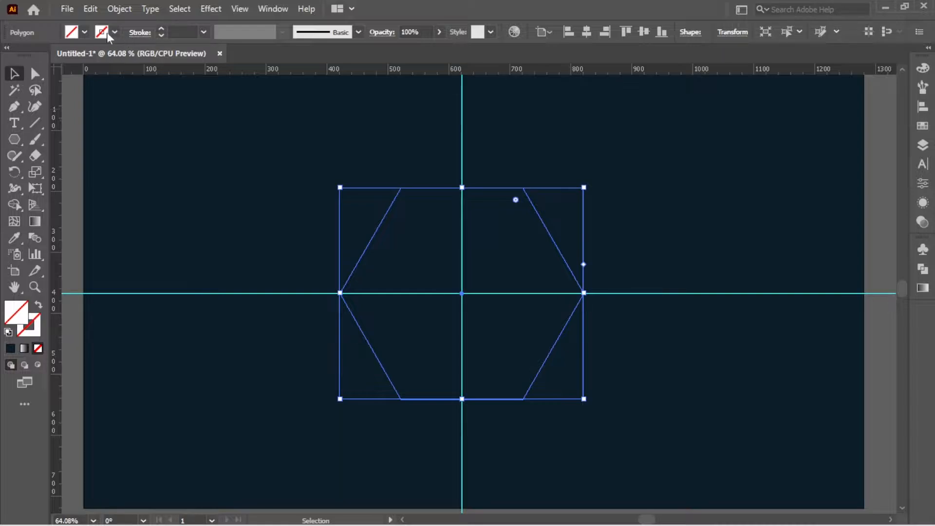
{"action": "left_click", "coordinate": [108, 34]}
{"action": "left_click", "coordinate": [29, 56]}
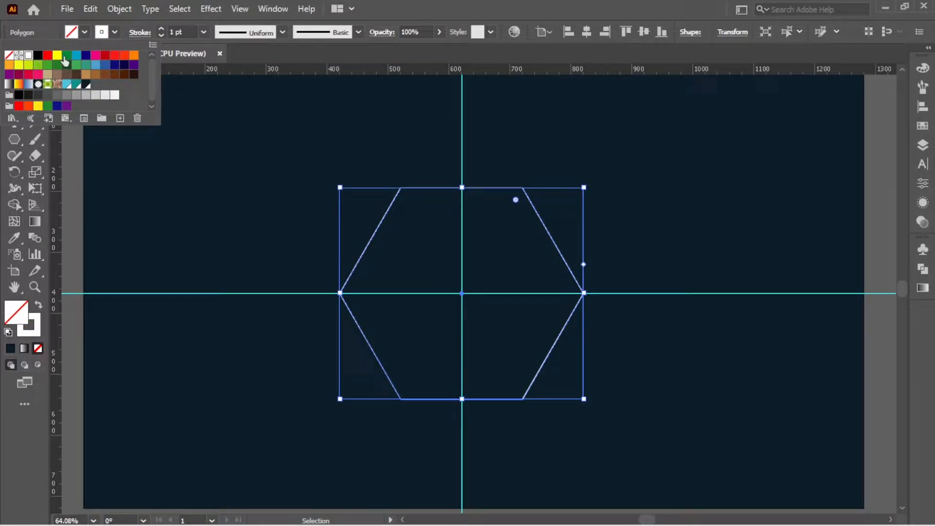
{"action": "left_click", "coordinate": [203, 33]}
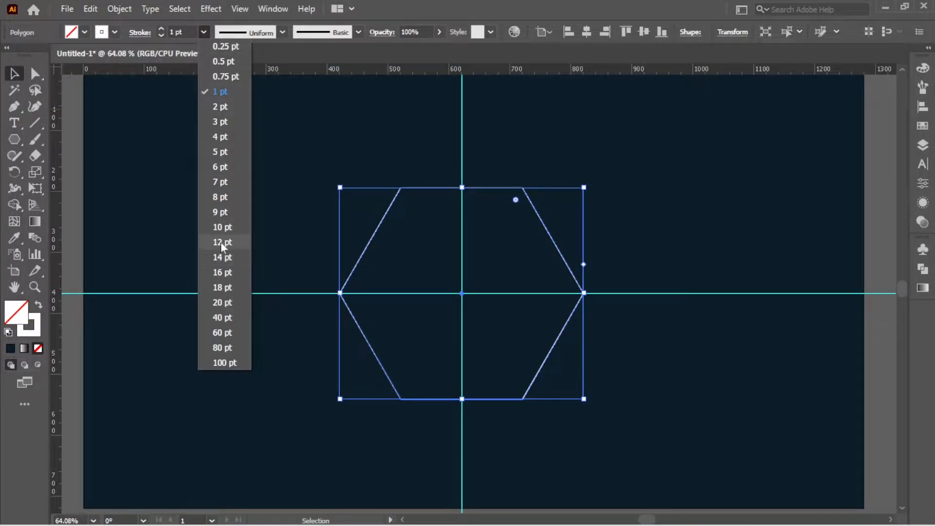
{"action": "left_click", "coordinate": [222, 227]}
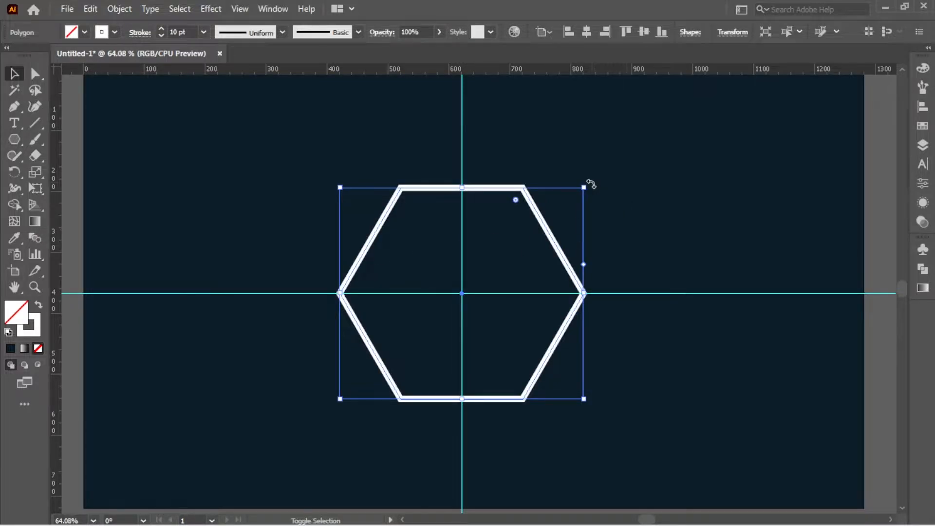
- Rotate the hexagon so one corner points straight up on the vertical guide, and deselect it
{"action": "left_click_drag", "start_coordinate": [587, 182], "coordinate": [560, 360]}
{"action": "left_click", "coordinate": [600, 203]}
{"action": "left_click_drag", "start_coordinate": [609, 182], "coordinate": [509, 270]}
{"action": "left_click", "coordinate": [411, 215]}
- Draw a line segment over the hexagon's upper-right edge, from its right corner to its top corner, and select it
{"action": "left_click_drag", "start_coordinate": [41, 125], "coordinate": [94, 123]}
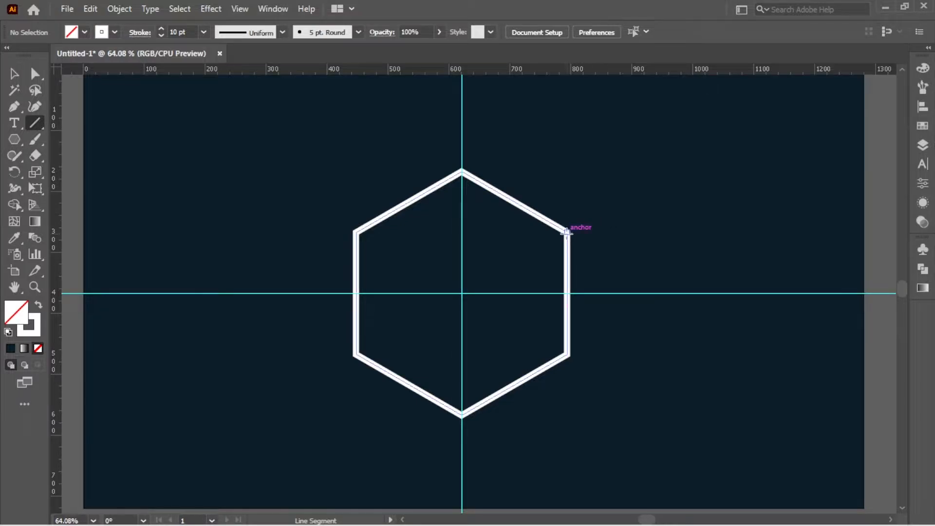
{"action": "left_click_drag", "start_coordinate": [566, 229], "coordinate": [461, 172]}
{"action": "left_click", "coordinate": [14, 74]}
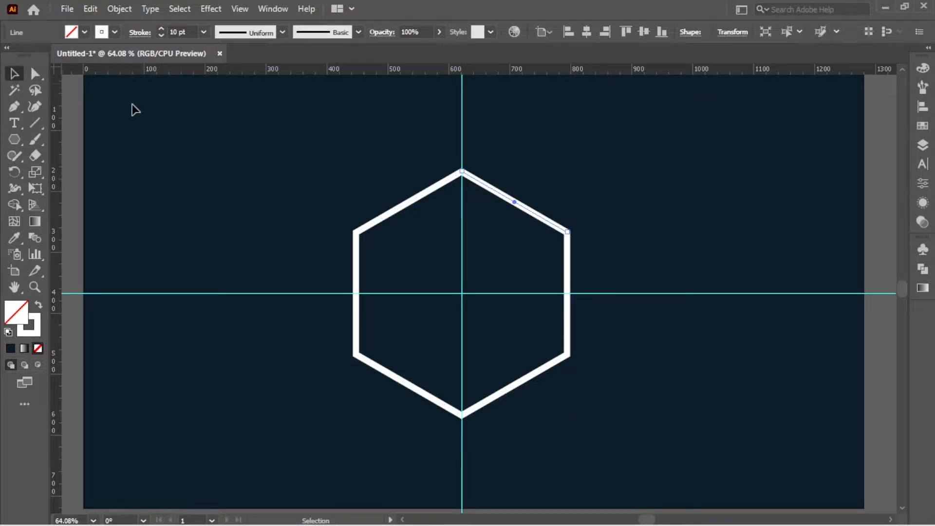
{"action": "left_click", "coordinate": [489, 191]}
- Extend the line along its own direction to about X 361, Y 18 px and about X 943, Y 354 px
{"action": "left_click", "coordinate": [35, 74]}
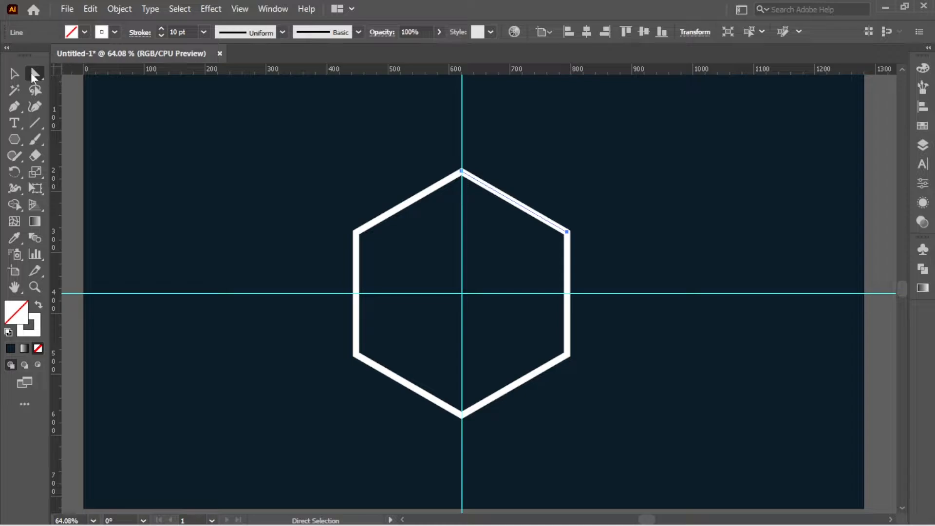
{"action": "left_click_drag", "start_coordinate": [33, 74], "coordinate": [88, 76]}
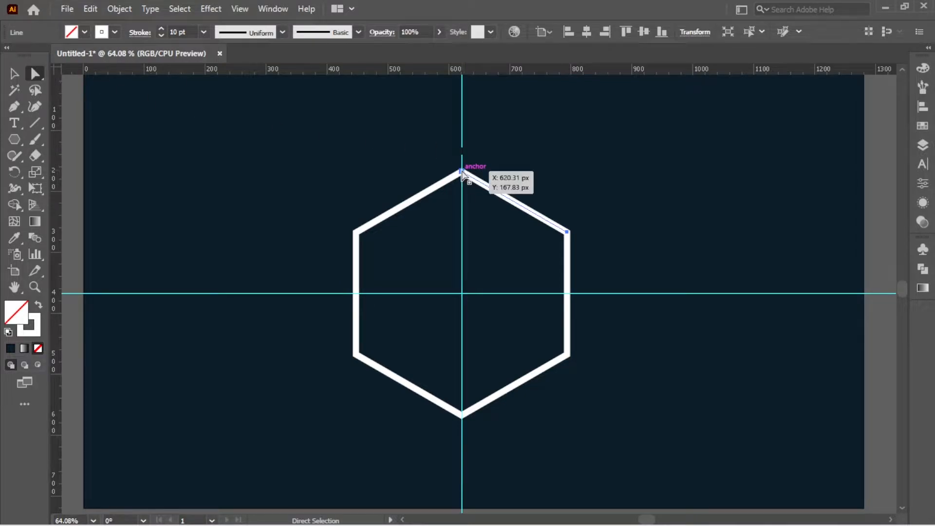
{"action": "scroll", "coordinate": [470, 219], "scroll_direction": "up", "scroll_amount": 3}
{"action": "mouse_move", "coordinate": [463, 238]}
{"action": "left_mouse_down"}
{"action": "mouse_move", "coordinate": [459, 189]}
{"action": "mouse_move", "coordinate": [303, 97]}
{"action": "left_mouse_up"}
{"action": "scroll", "coordinate": [460, 237], "scroll_direction": "down", "scroll_amount": 2}
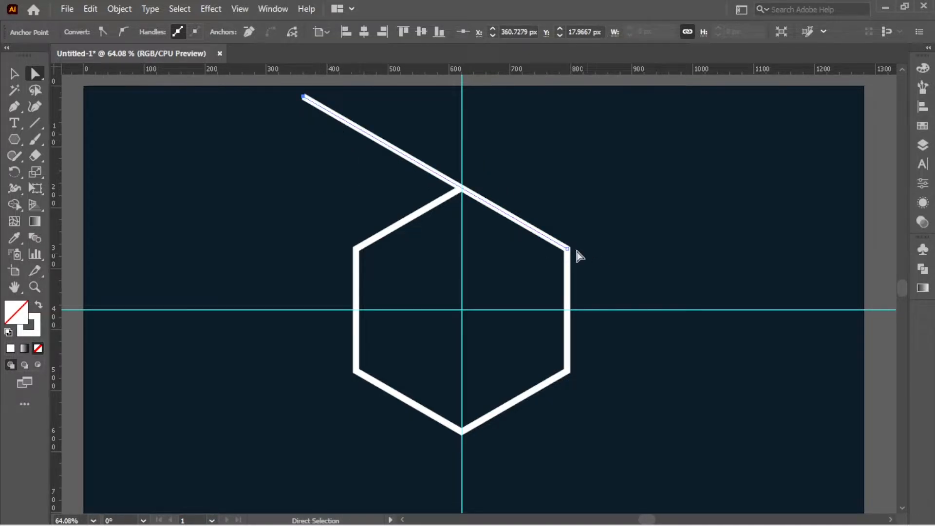
{"action": "left_click_drag", "start_coordinate": [568, 249], "coordinate": [613, 275]}
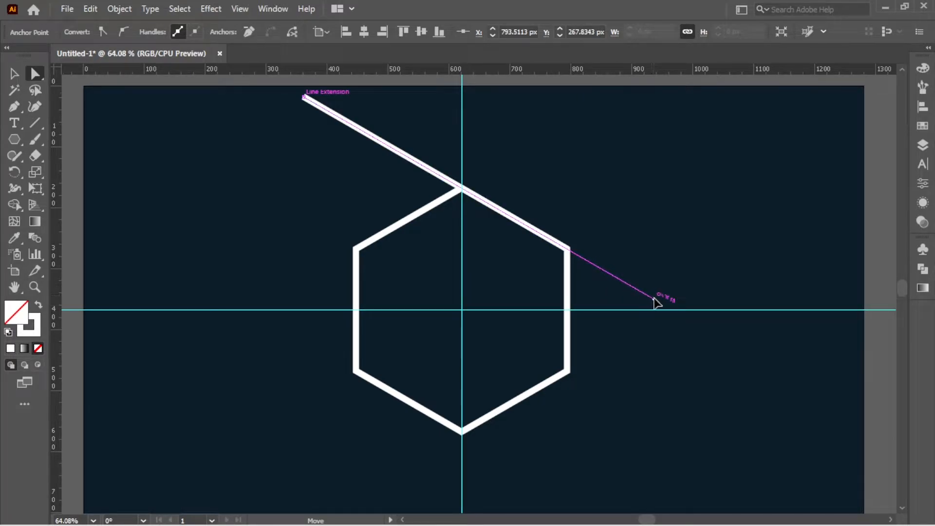
{"action": "left_click_drag", "start_coordinate": [658, 301], "coordinate": [658, 302]}
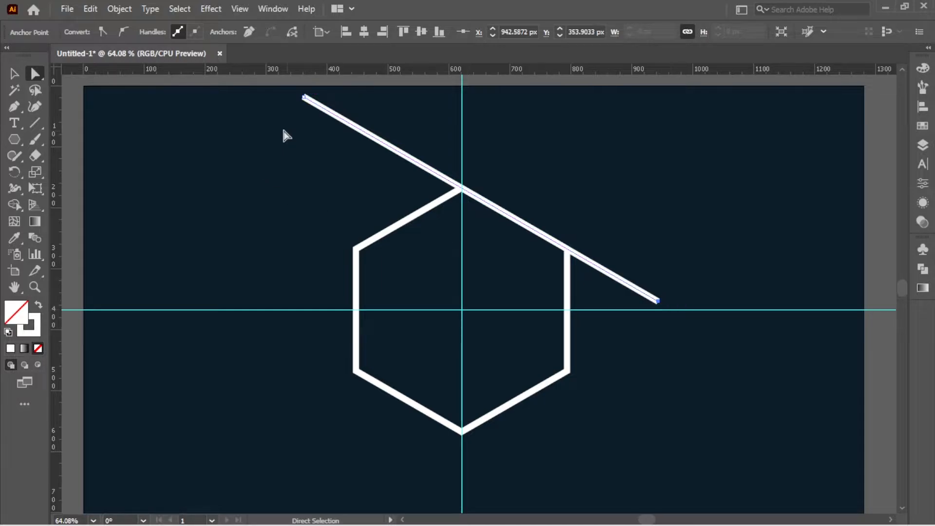
- Copy the extended diagonal line and paste the duplicate in front of it
{"action": "left_click", "coordinate": [20, 75]}
{"action": "left_click_drag", "start_coordinate": [374, 112], "coordinate": [308, 156]}
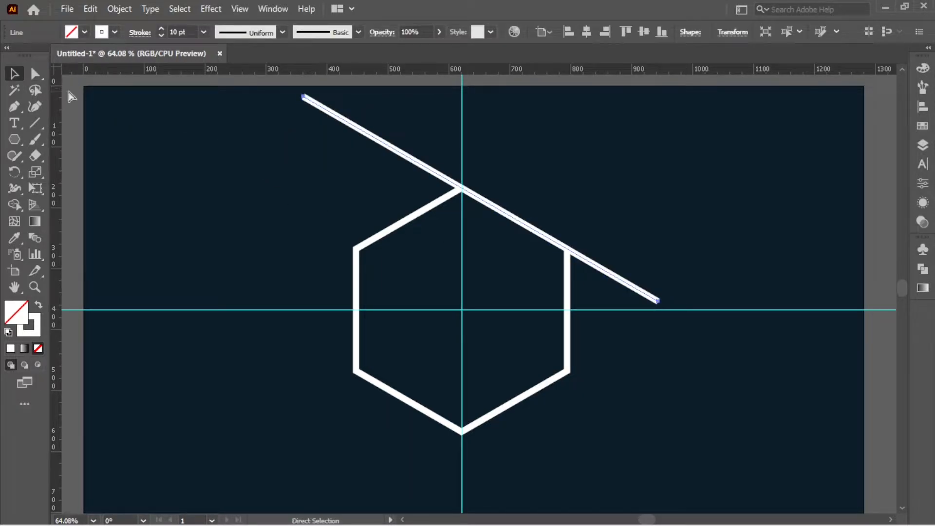
{"action": "left_click", "coordinate": [90, 9]}
{"action": "left_click", "coordinate": [115, 77]}
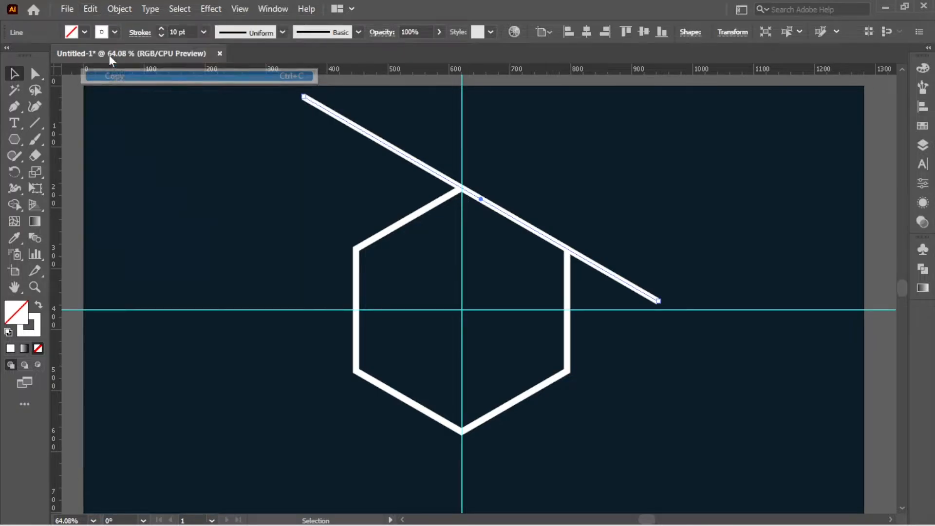
{"action": "left_click", "coordinate": [90, 9]}
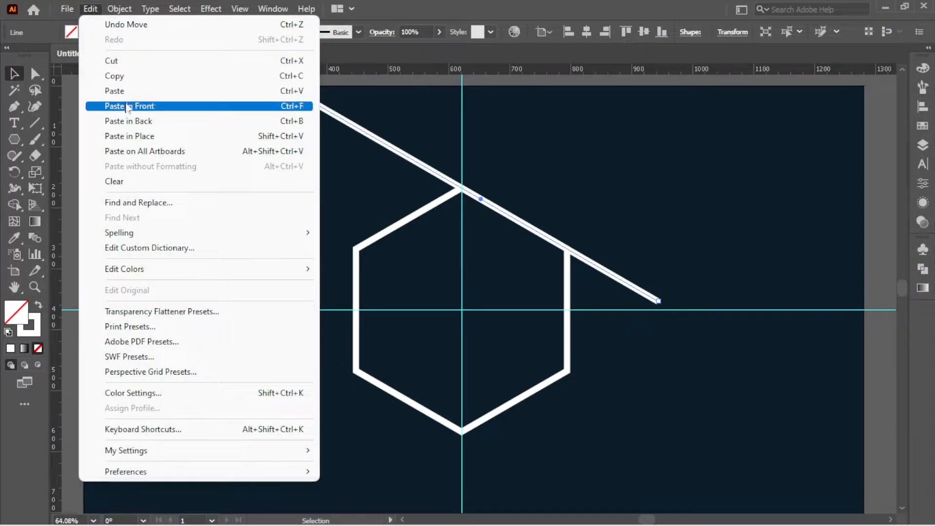
{"action": "left_click", "coordinate": [127, 106]}
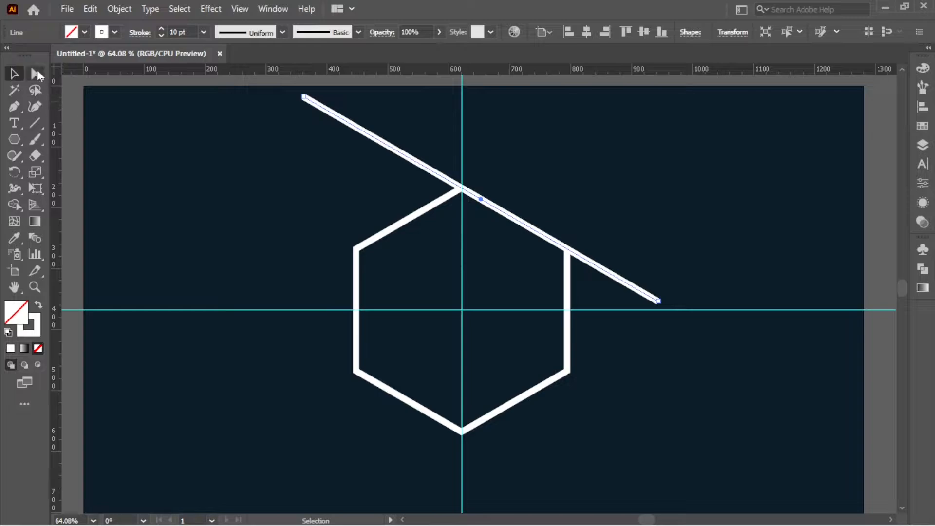
- Make a copy of the diagonal line moved -110 px horizontally and 0 px vertically, and repeat the copy twice
{"action": "double_click", "coordinate": [34, 74]}
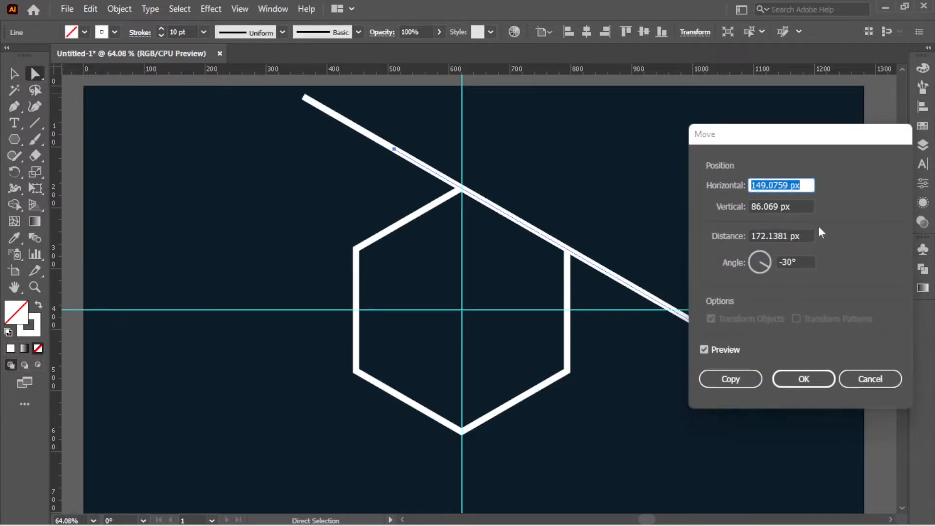
{"action": "key", "text": "Tab"}
{"action": "type", "text": "0"}
{"action": "key", "text": "shift+Tab"}
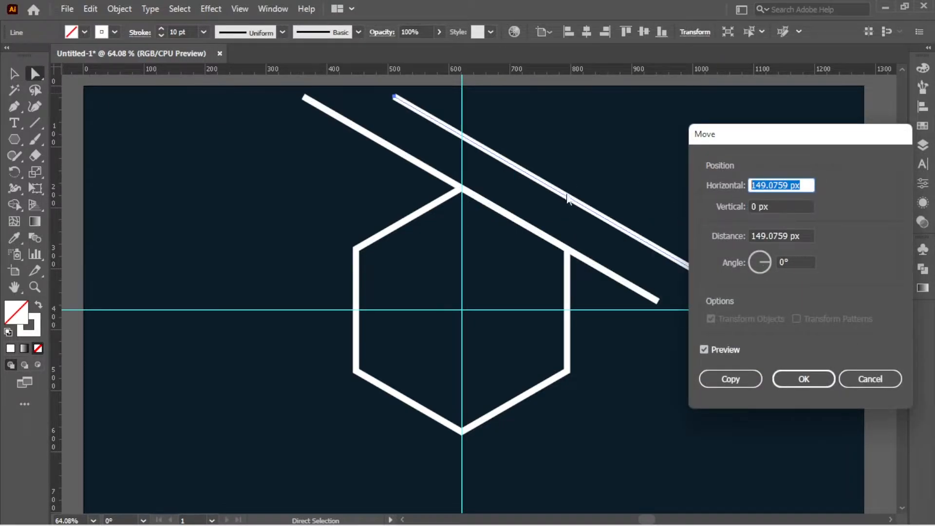
{"action": "type", "text": "0"}
{"action": "key", "text": "shift+Down"}
{"action": "key", "text": "shift+Down"}
{"action": "key", "text": "shift+Down"}
{"action": "key", "text": "shift+Down"}
{"action": "key", "text": "shift+Down"}
{"action": "key", "text": "shift+Down"}
{"action": "key", "text": "shift+Down"}
{"action": "key", "text": "shift+Down"}
{"action": "key", "text": "shift+Down"}
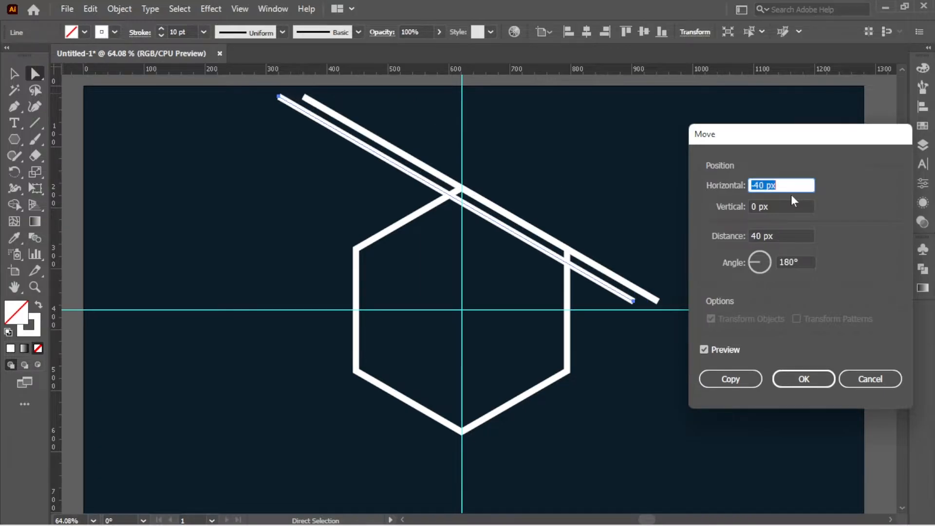
{"action": "key", "text": "shift+Down"}
{"action": "key", "text": "shift+Down"}
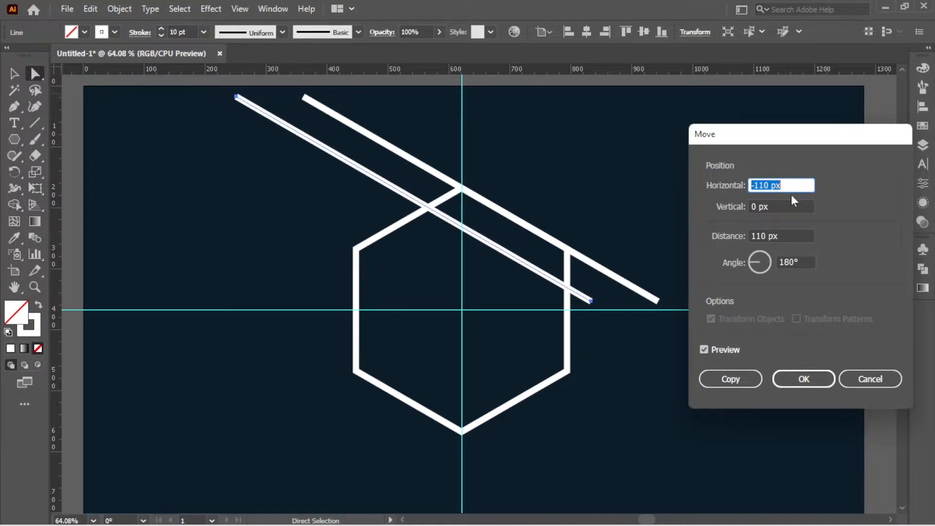
{"action": "left_click", "coordinate": [735, 381]}
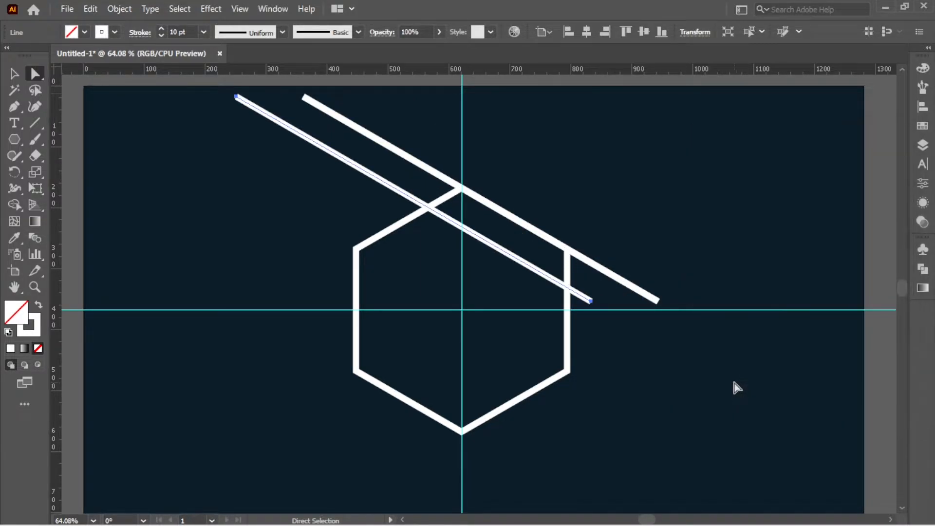
{"action": "key", "text": "ctrl+d"}
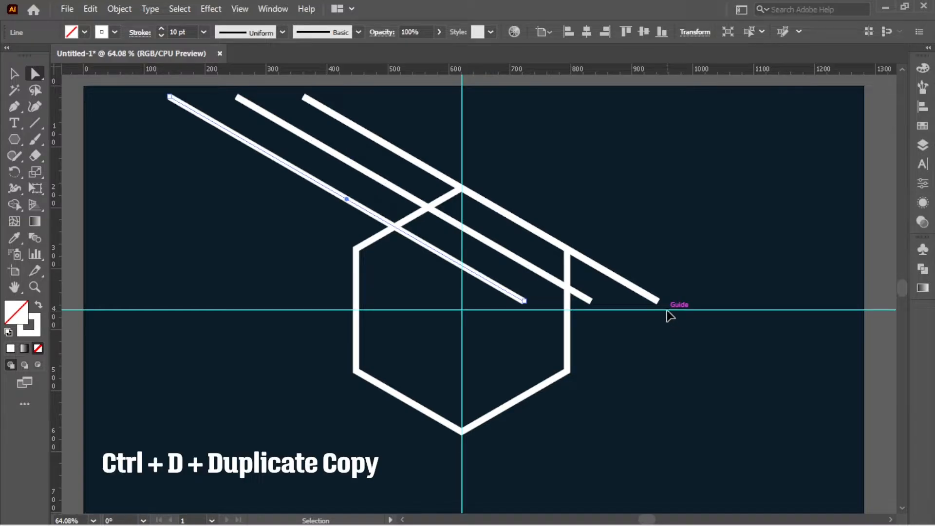
{"action": "key", "text": "ctrl+d"}
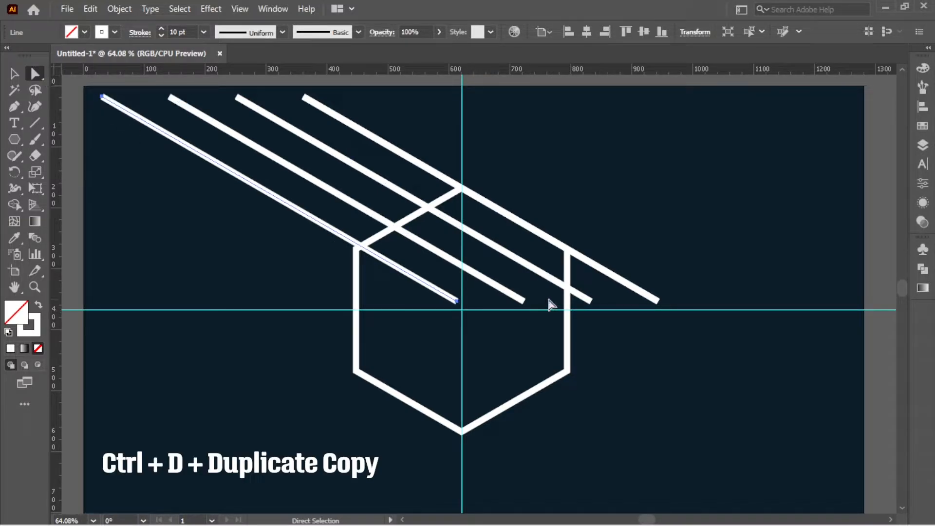
- Extend the lower-right ends of the two leftmost diagonal lines along their direction until they pass the hexagon's right edge
{"action": "left_click", "coordinate": [539, 306]}
{"action": "left_click", "coordinate": [524, 302]}
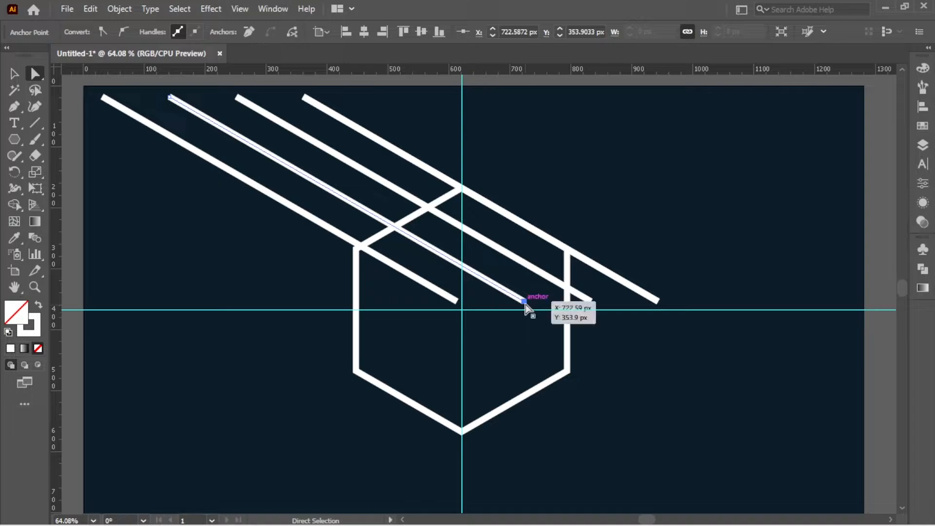
{"action": "left_click_drag", "start_coordinate": [525, 303], "coordinate": [598, 344]}
{"action": "left_click_drag", "start_coordinate": [455, 308], "coordinate": [531, 343]}
{"action": "left_click_drag", "start_coordinate": [579, 373], "coordinate": [603, 386]}
- Select the hexagon with all four diagonal lines and set their stroke weight to 25 pt
{"action": "left_click", "coordinate": [22, 73]}
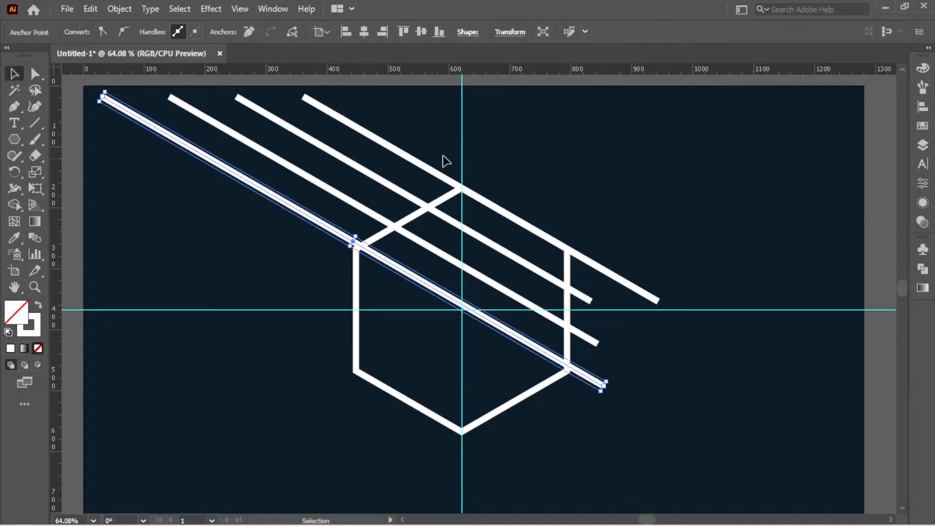
{"action": "left_click_drag", "start_coordinate": [407, 125], "coordinate": [232, 369]}
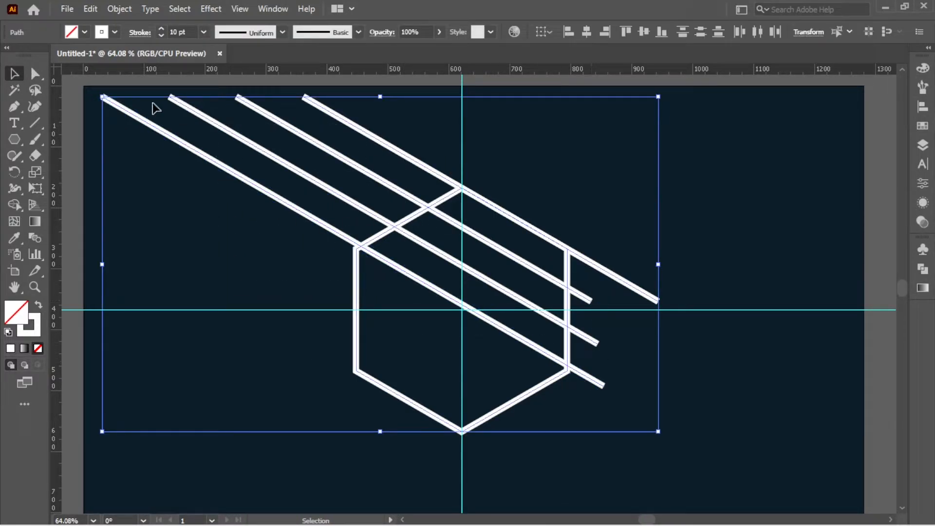
{"action": "left_click", "coordinate": [203, 32]}
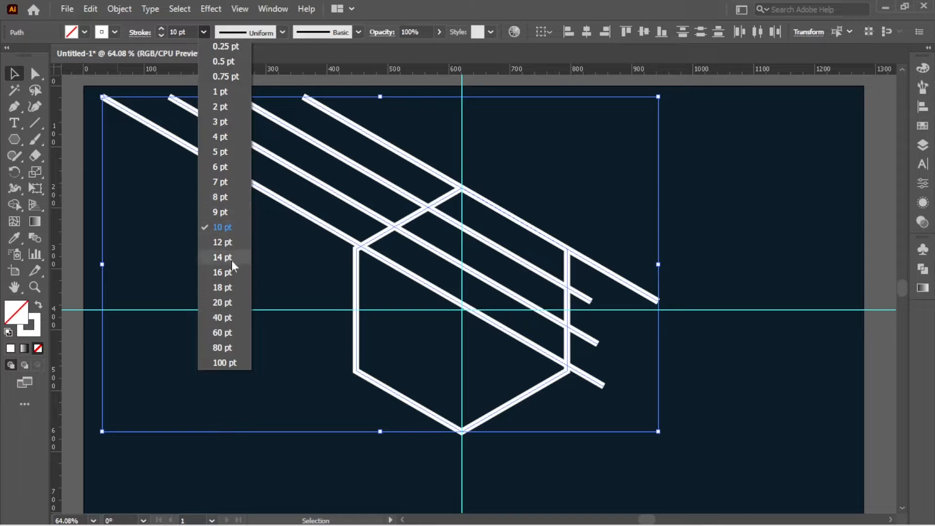
{"action": "left_click", "coordinate": [186, 27]}
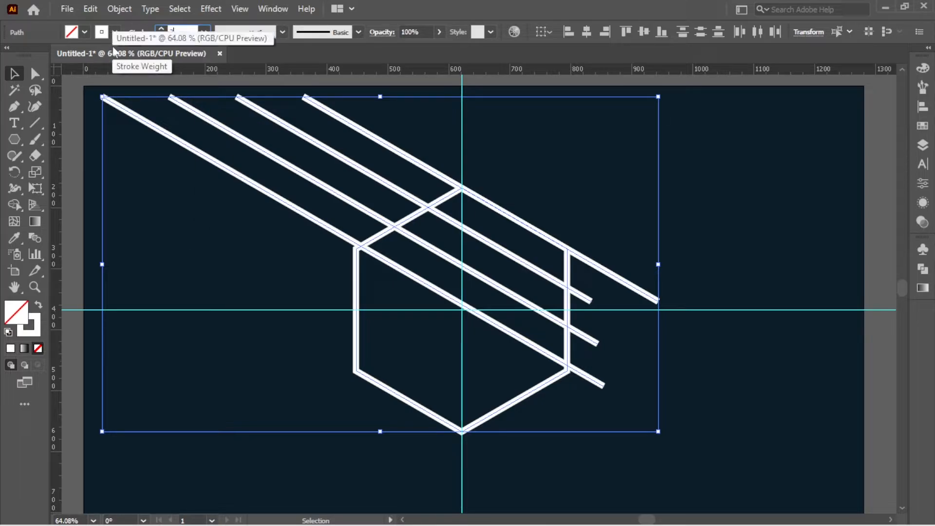
{"action": "type", "text": "25"}
{"action": "key", "text": "Return"}
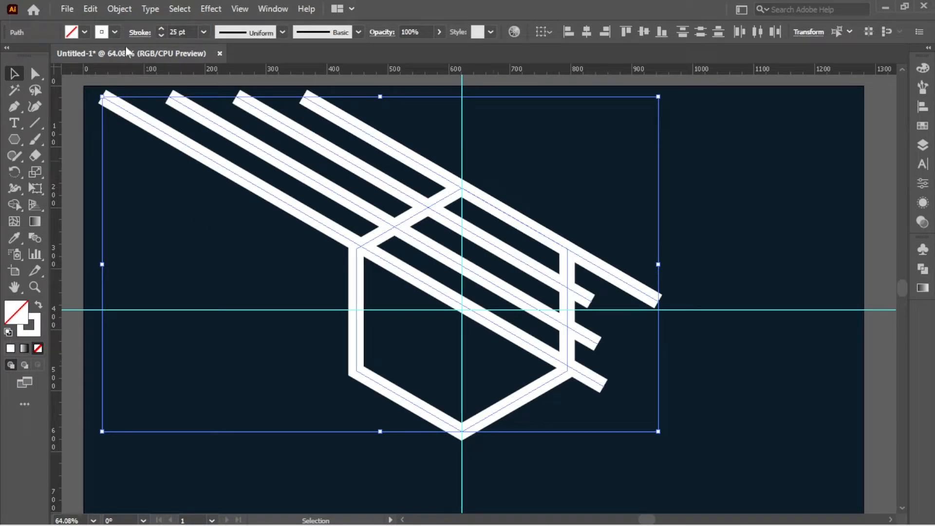
- Expand the selected hexagon and lines, with both Fill and Stroke included
{"action": "left_click", "coordinate": [120, 9]}
{"action": "left_click", "coordinate": [173, 178]}
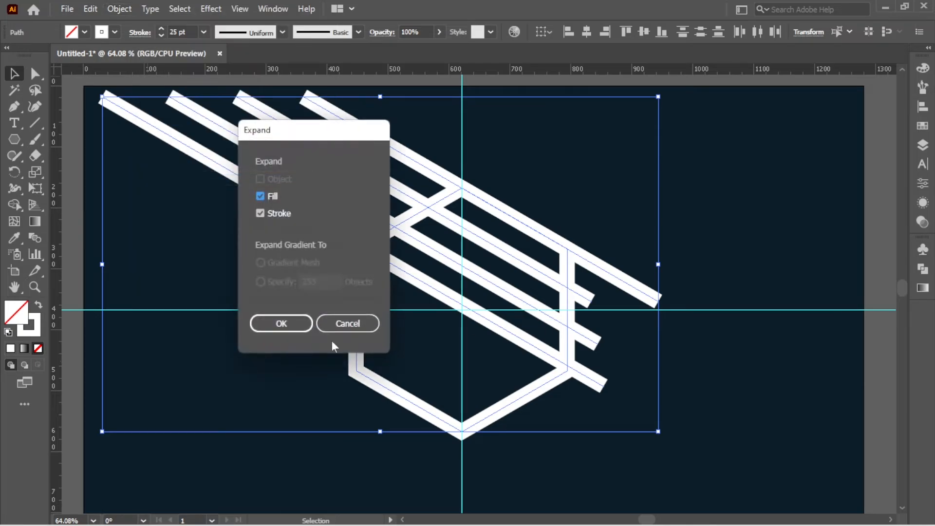
{"action": "left_click", "coordinate": [291, 325]}
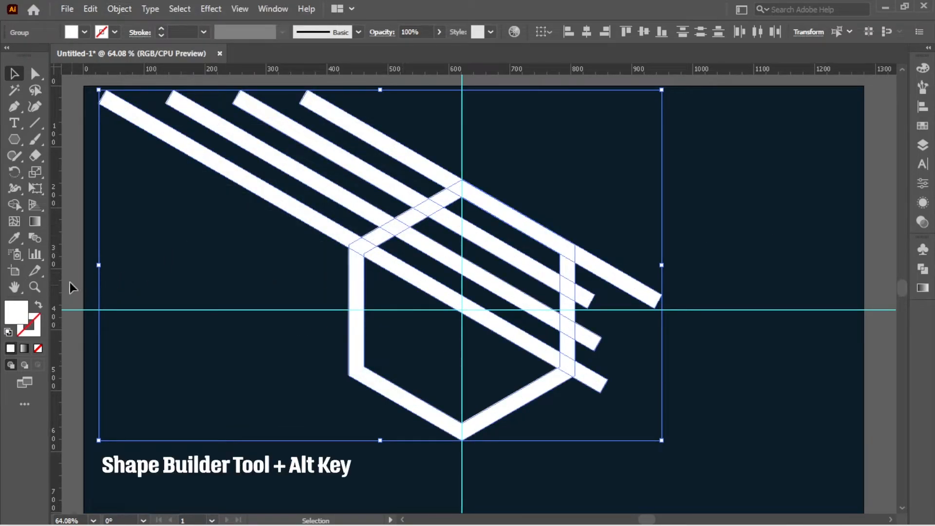
- Remove the bar ends outside the hexagon and its right-edge segments between the bars with the Shape Builder tool
{"action": "left_click", "coordinate": [16, 204]}
{"action": "mouse_move", "coordinate": [303, 94]}
{"action": "left_mouse_down"}
{"action": "mouse_move", "coordinate": [379, 146]}
{"action": "mouse_move", "coordinate": [278, 231]}
{"action": "left_mouse_up"}
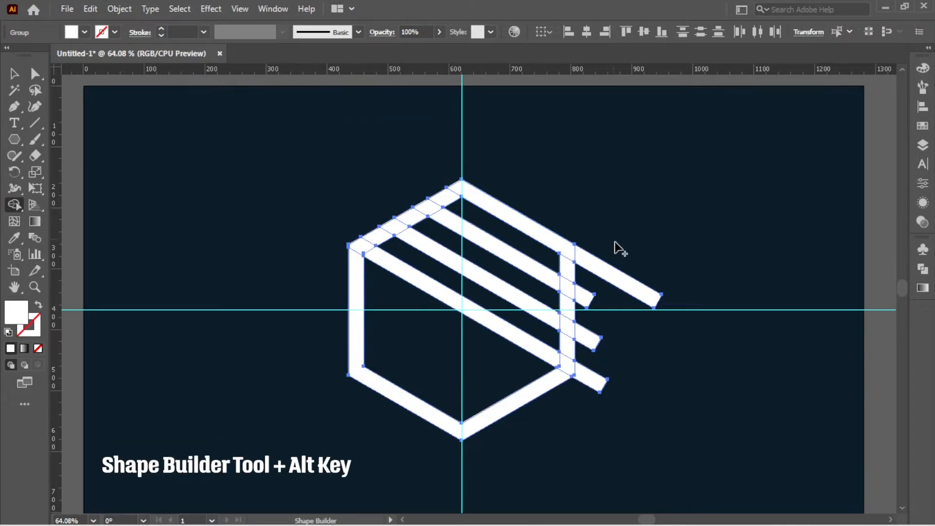
{"action": "mouse_move", "coordinate": [598, 292]}
{"action": "left_mouse_down"}
{"action": "mouse_move", "coordinate": [603, 334]}
{"action": "mouse_move", "coordinate": [591, 378]}
{"action": "left_mouse_up"}
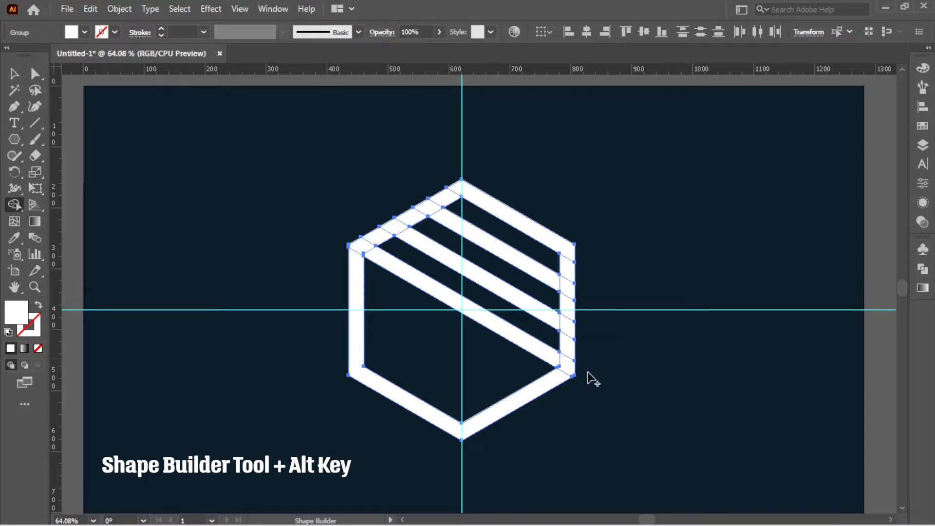
{"action": "left_click_drag", "start_coordinate": [567, 258], "coordinate": [569, 348]}
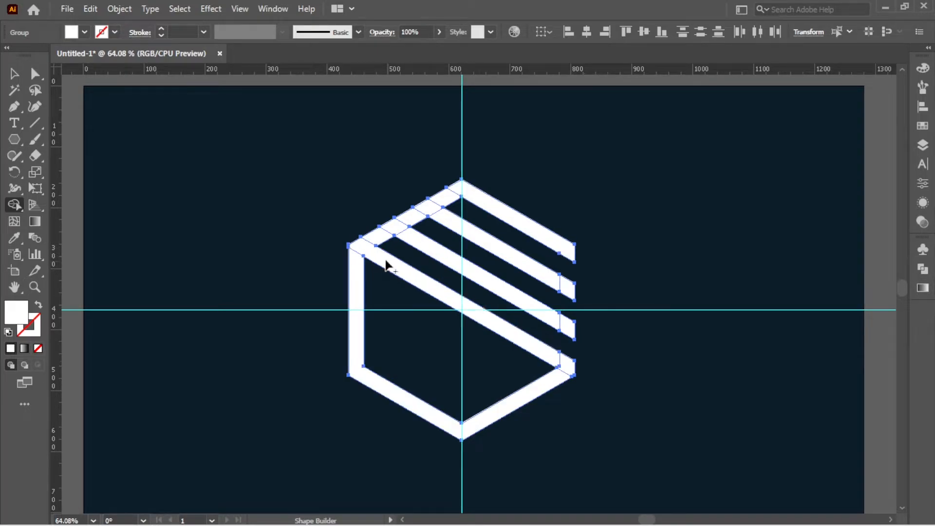
- Merge the hexagon's upper-left edge and the four diagonal bars, including their right ends, into one striped shape
{"action": "mouse_move", "coordinate": [369, 247]}
{"action": "left_mouse_down"}
{"action": "mouse_move", "coordinate": [421, 207]}
{"action": "mouse_move", "coordinate": [464, 194]}
{"action": "mouse_move", "coordinate": [440, 205]}
{"action": "mouse_move", "coordinate": [444, 223]}
{"action": "mouse_move", "coordinate": [403, 236]}
{"action": "left_mouse_up"}
{"action": "left_click_drag", "start_coordinate": [569, 291], "coordinate": [548, 277]}
{"action": "left_click_drag", "start_coordinate": [569, 322], "coordinate": [549, 314]}
{"action": "left_click_drag", "start_coordinate": [569, 364], "coordinate": [553, 355]}
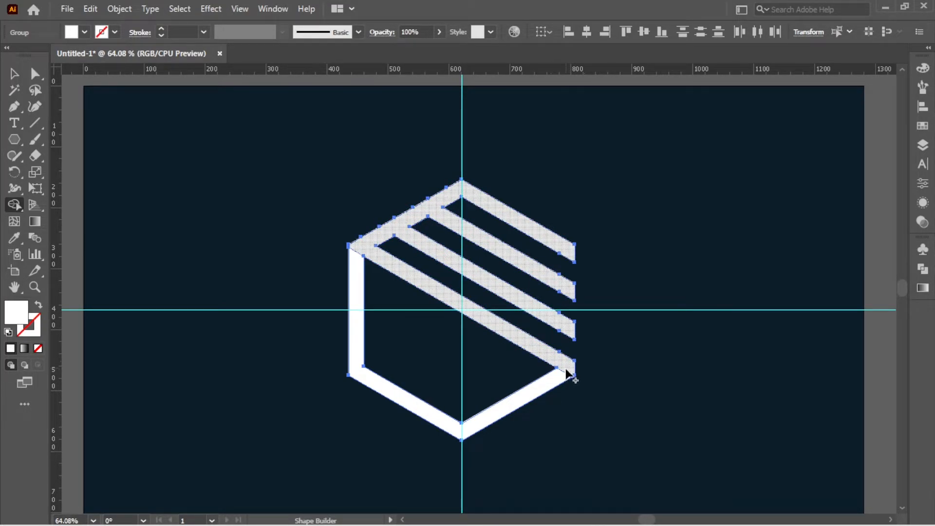
- Try another Shape Builder merge at the hexagon's lower-right corner, undo it, and deselect the artwork
{"action": "left_click", "coordinate": [567, 372]}
{"action": "key", "text": "ctrl+z"}
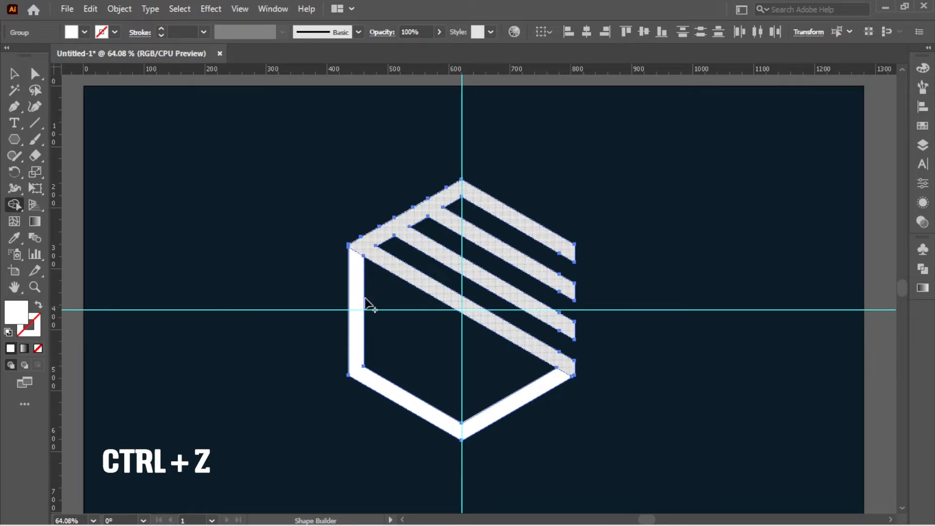
{"action": "left_click", "coordinate": [13, 74]}
{"action": "left_click", "coordinate": [367, 307]}
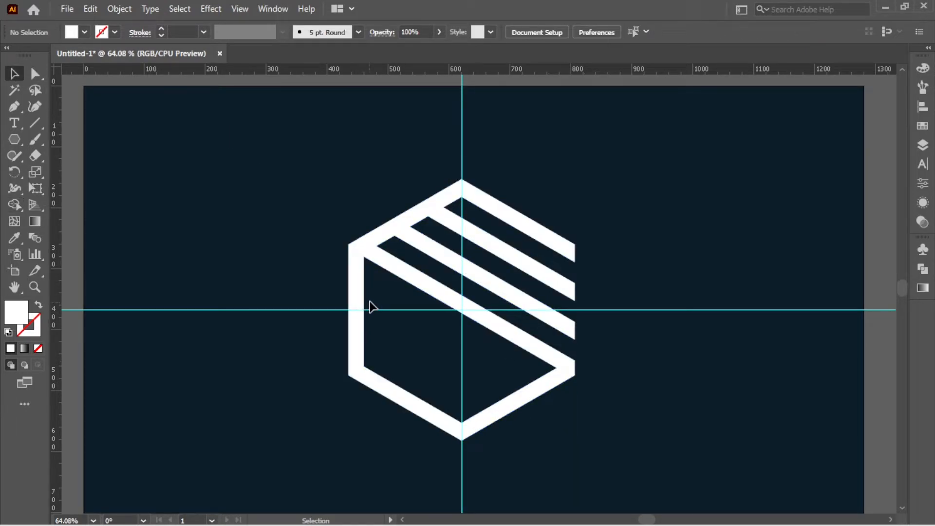
- Create a reflected copy of the striped shape across the horizontal axis and deselect it
{"action": "left_click", "coordinate": [358, 280]}
{"action": "left_click", "coordinate": [556, 214]}
{"action": "left_click", "coordinate": [502, 214]}
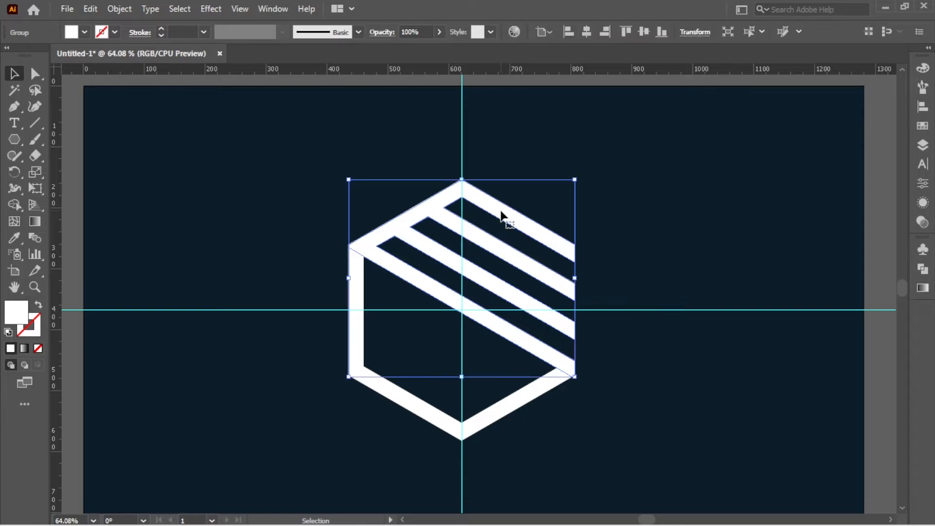
{"action": "right_click", "coordinate": [502, 214]}
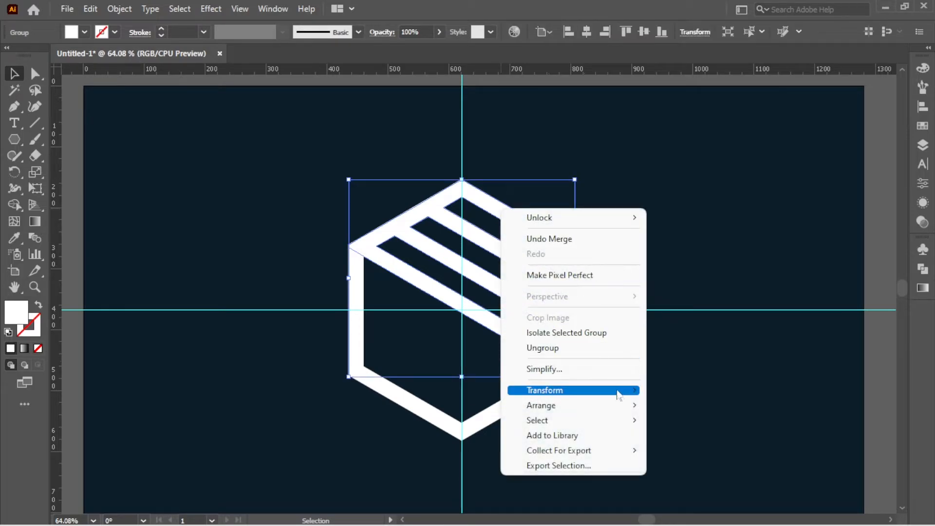
{"action": "mouse_move", "coordinate": [619, 390]}
{"action": "left_click", "coordinate": [689, 443]}
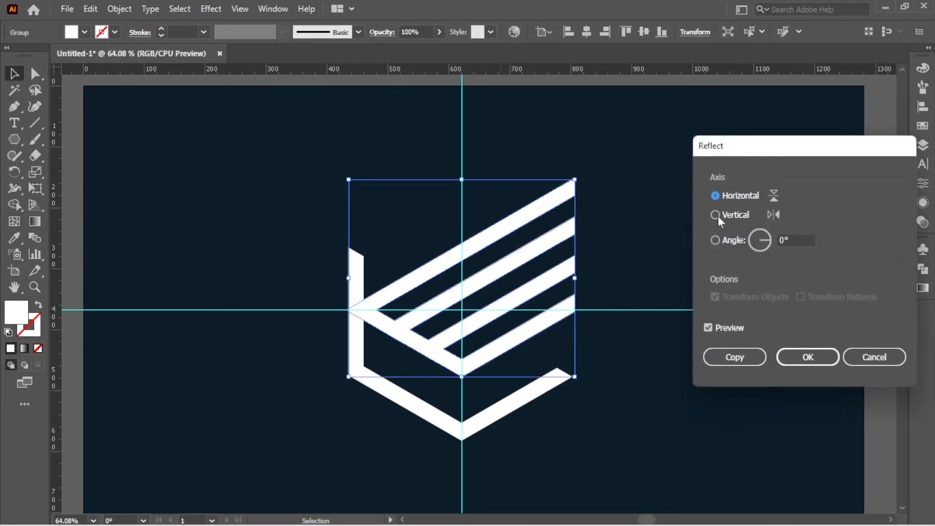
{"action": "left_click", "coordinate": [740, 360]}
{"action": "left_click", "coordinate": [666, 352]}
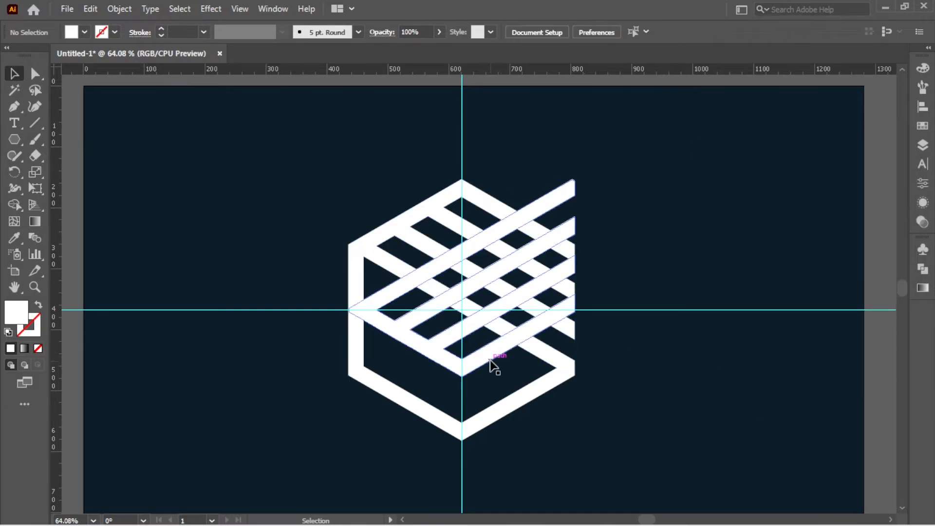
- Align the bottom edges of the mirrored striped shape and the remaining hexagon outline, and clear the selection
{"action": "left_click", "coordinate": [493, 369]}
{"action": "left_click", "coordinate": [525, 409], "text": "shift"}
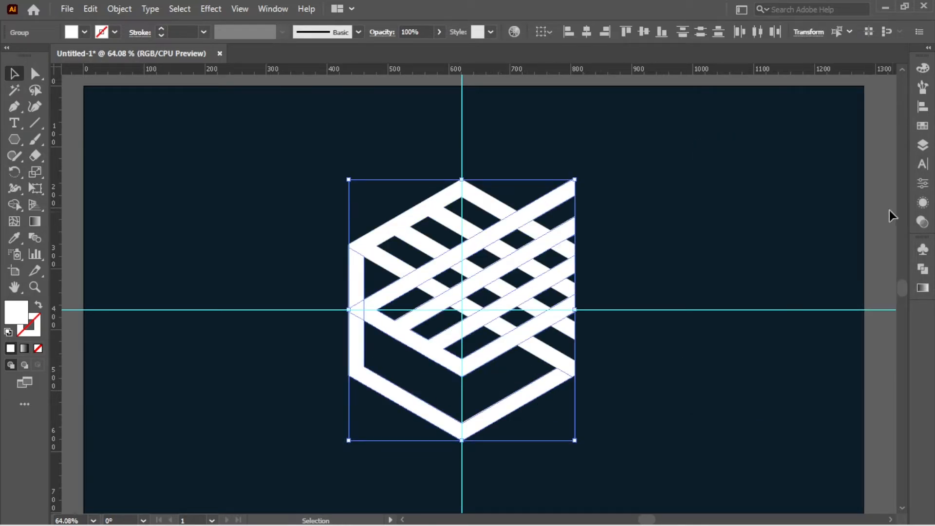
{"action": "left_click", "coordinate": [925, 111]}
{"action": "left_click", "coordinate": [899, 100]}
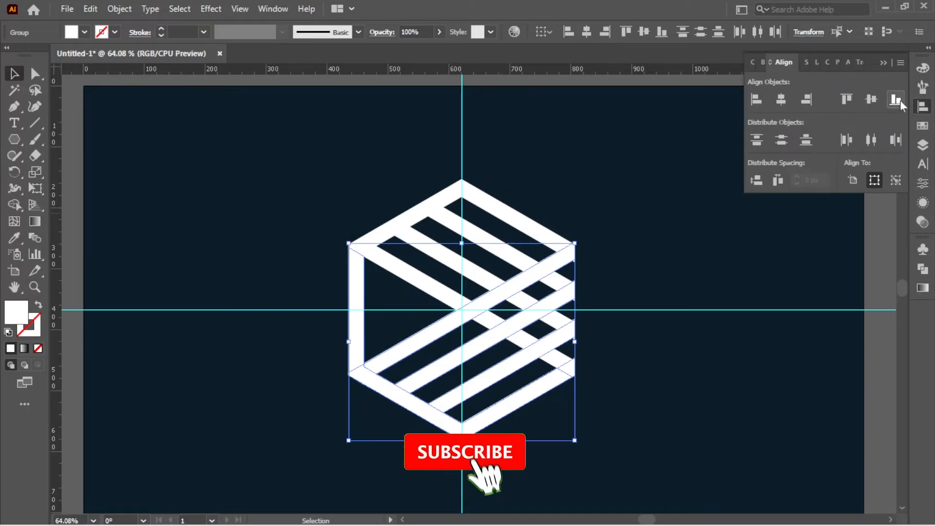
{"action": "left_click", "coordinate": [647, 229]}
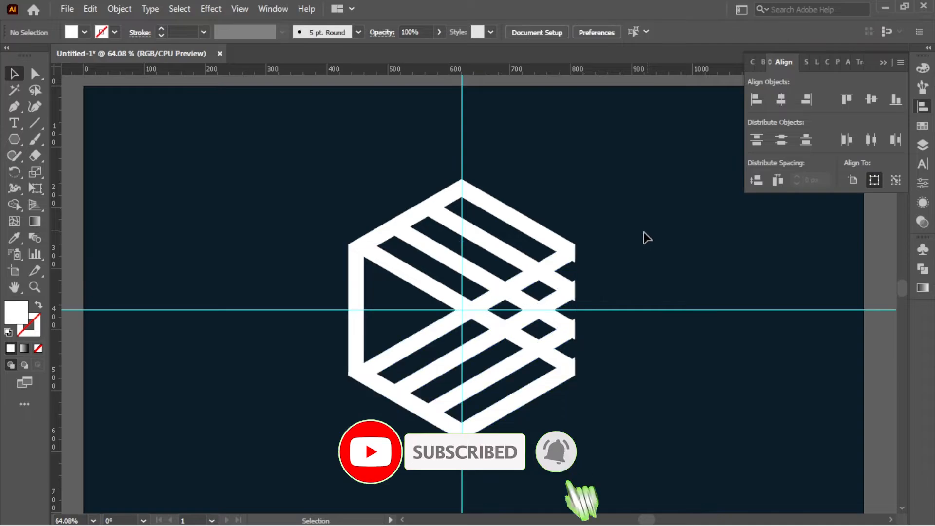
- Merge the mirrored bars with the hexagon's lower-left edge using the Shape Builder tool, and deselect the result
{"action": "left_click", "coordinate": [381, 354]}
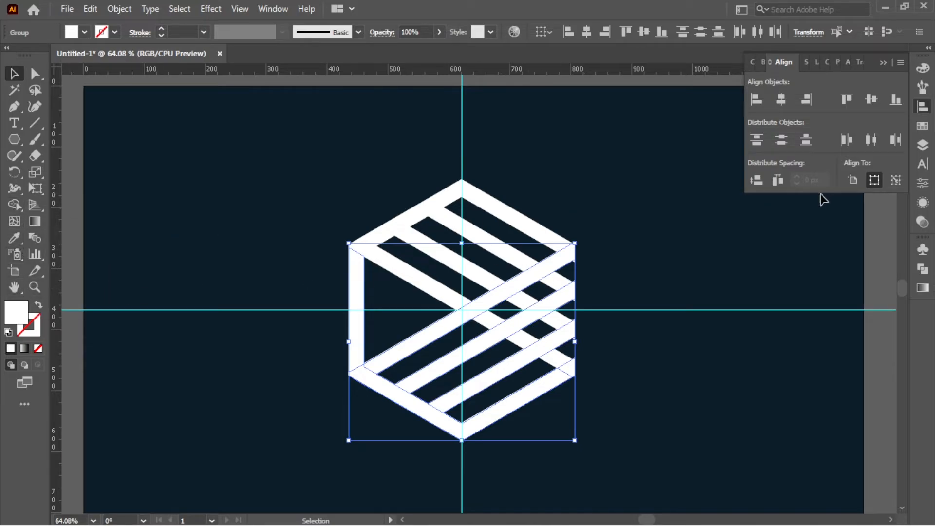
{"action": "left_click", "coordinate": [14, 204]}
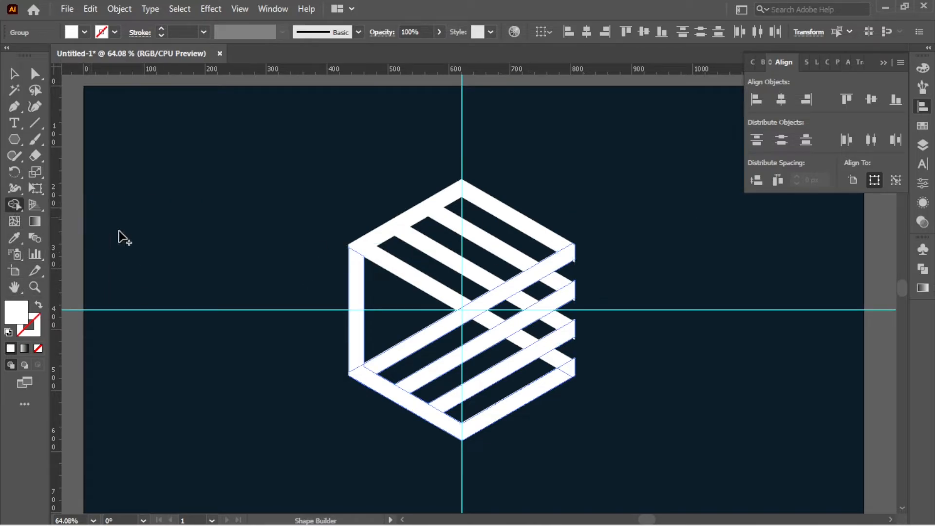
{"action": "mouse_move", "coordinate": [363, 361]}
{"action": "left_mouse_down"}
{"action": "mouse_move", "coordinate": [365, 386]}
{"action": "mouse_move", "coordinate": [426, 414]}
{"action": "left_mouse_up"}
{"action": "key", "text": "v"}
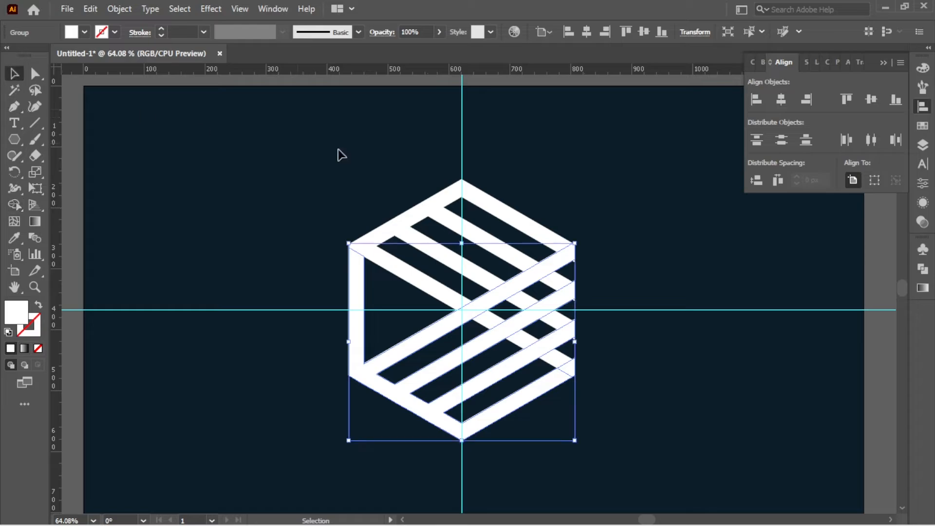
{"action": "left_click", "coordinate": [614, 211]}
- Trim the protruding triangular tips from the upper two right-hand corners of the overlapping striped shapes with the Shape Builder tool
{"action": "left_click_drag", "start_coordinate": [612, 206], "coordinate": [546, 285]}
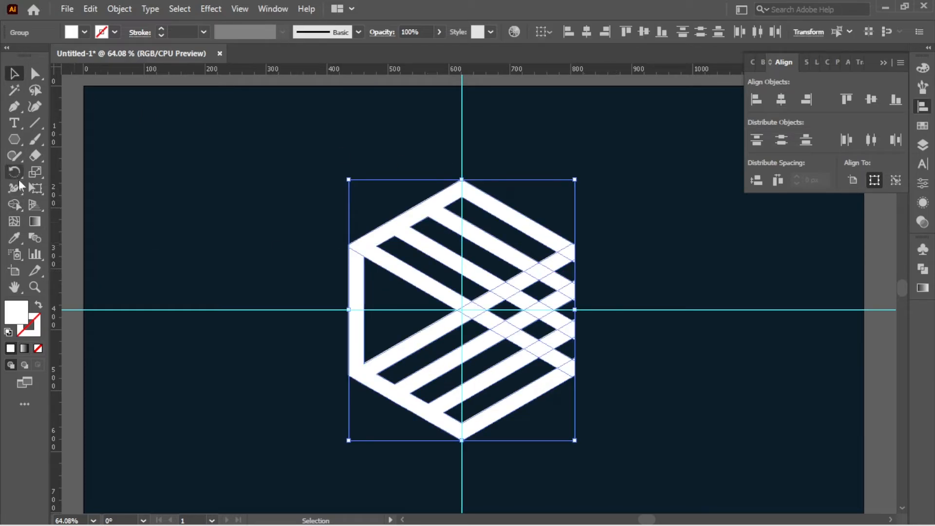
{"action": "left_click", "coordinate": [14, 204]}
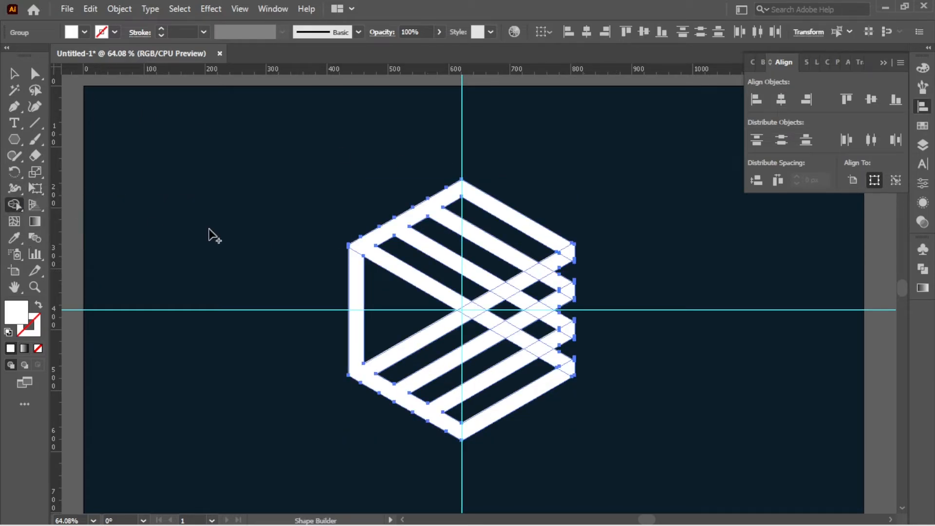
{"action": "scroll", "coordinate": [576, 269], "scroll_direction": "up", "scroll_amount": 5}
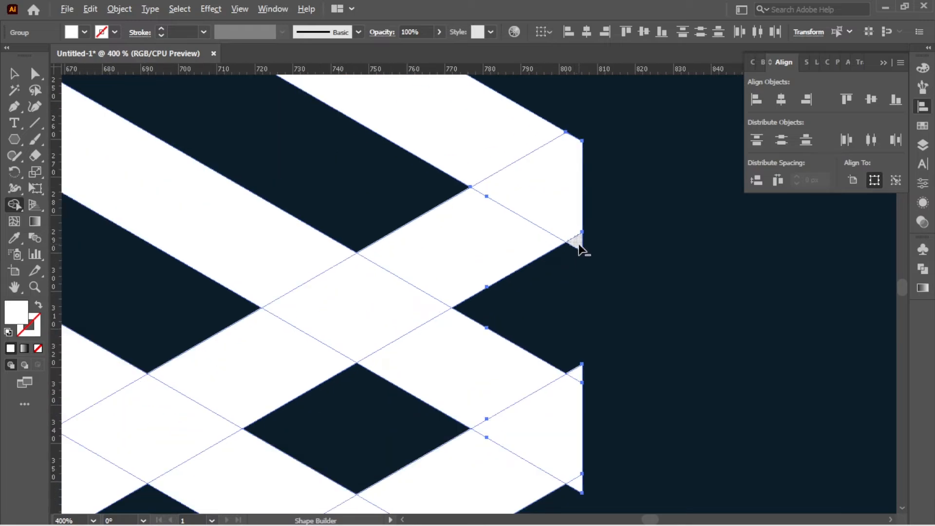
{"action": "left_click", "coordinate": [578, 244], "text": "alt"}
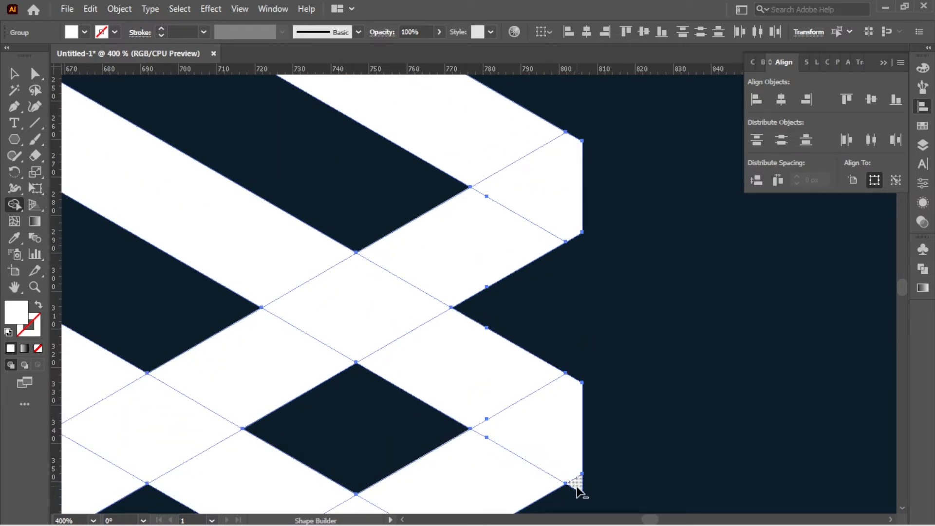
{"action": "left_click", "coordinate": [575, 485], "text": "alt"}
- Trim the remaining triangular tips from the lower right-hand bar ends with the Shape Builder tool, and deselect the artwork
{"action": "scroll", "coordinate": [555, 328], "scroll_direction": "down", "scroll_amount": 6}
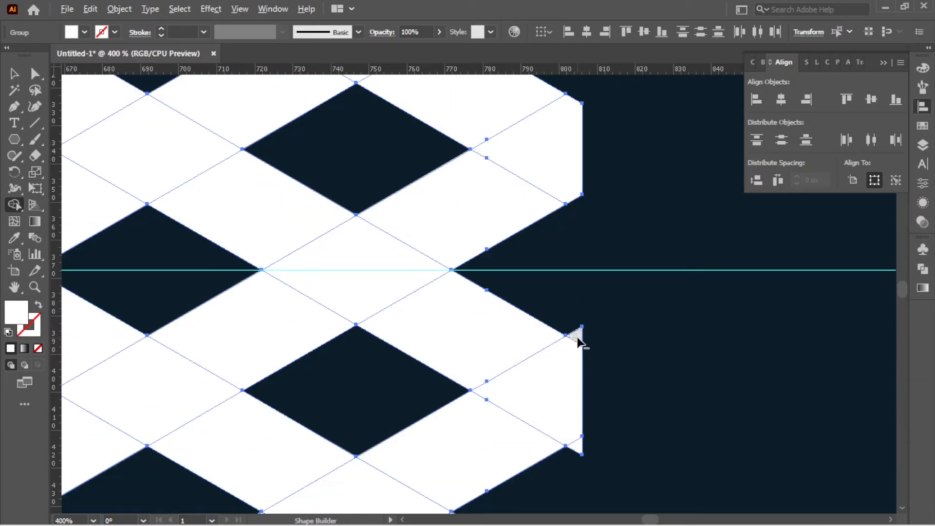
{"action": "left_click", "coordinate": [577, 335], "text": "alt"}
{"action": "left_click", "coordinate": [577, 445], "text": "alt"}
{"action": "scroll", "coordinate": [554, 360], "scroll_direction": "down", "scroll_amount": 4}
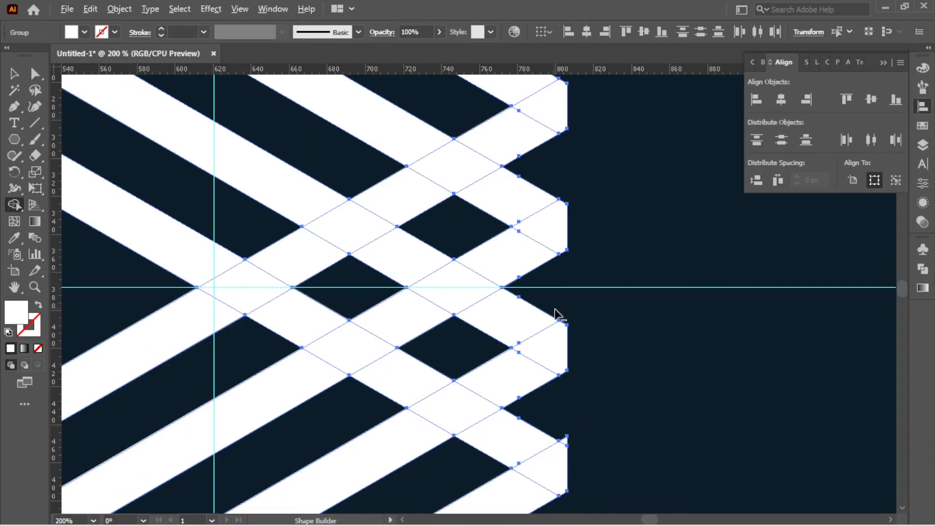
{"action": "left_click", "coordinate": [560, 401], "text": "alt"}
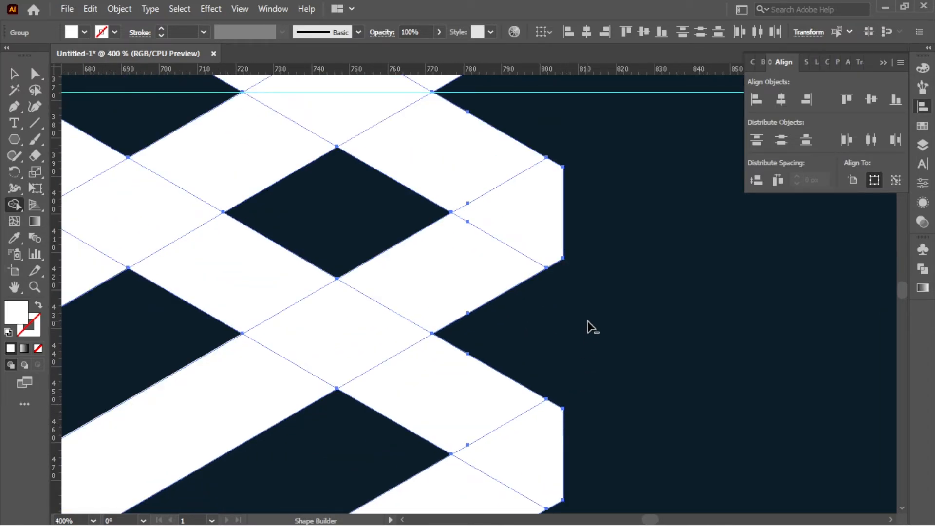
{"action": "scroll", "coordinate": [587, 328], "scroll_direction": "down", "scroll_amount": 5}
{"action": "key", "text": "v"}
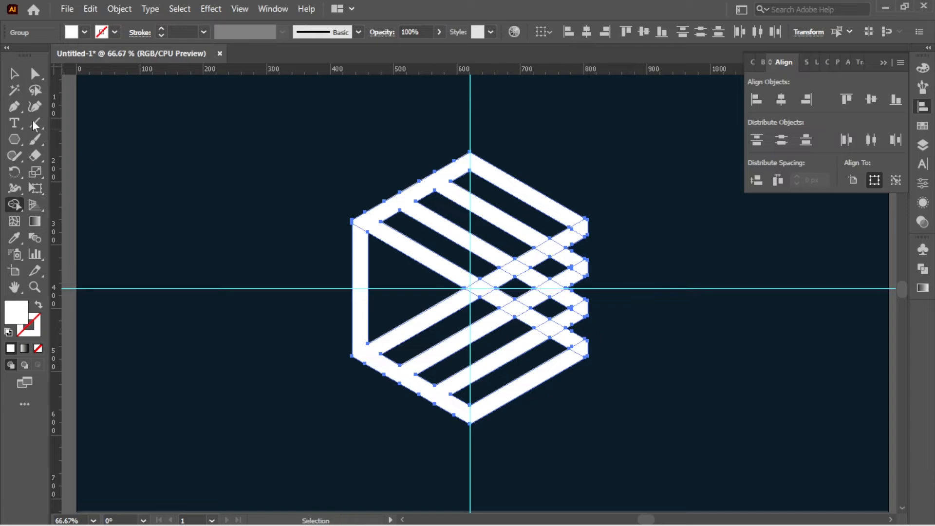
{"action": "left_click", "coordinate": [614, 162]}
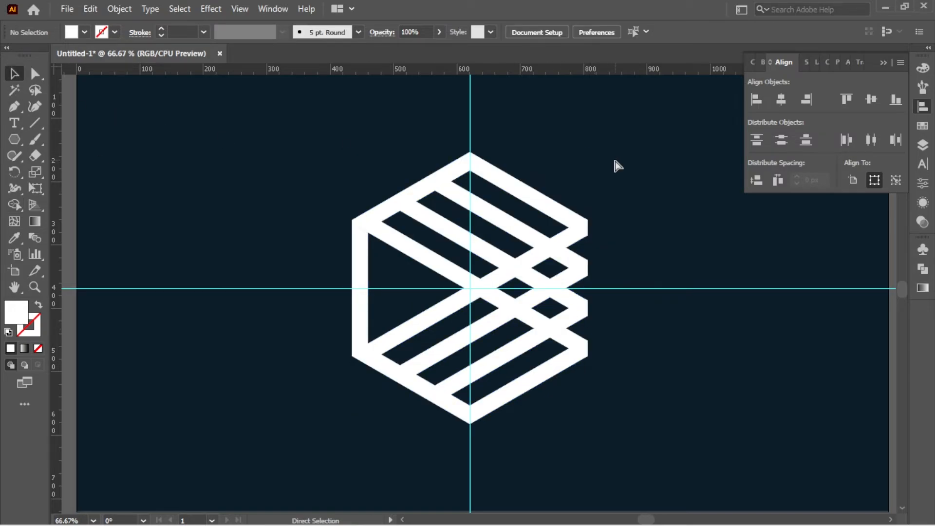
- Fill the upper striped shape with the light blue swatch and bring it in front of the mirrored shape
{"action": "scroll", "coordinate": [614, 166], "scroll_direction": "down", "scroll_amount": 1}
{"action": "left_click", "coordinate": [519, 217]}
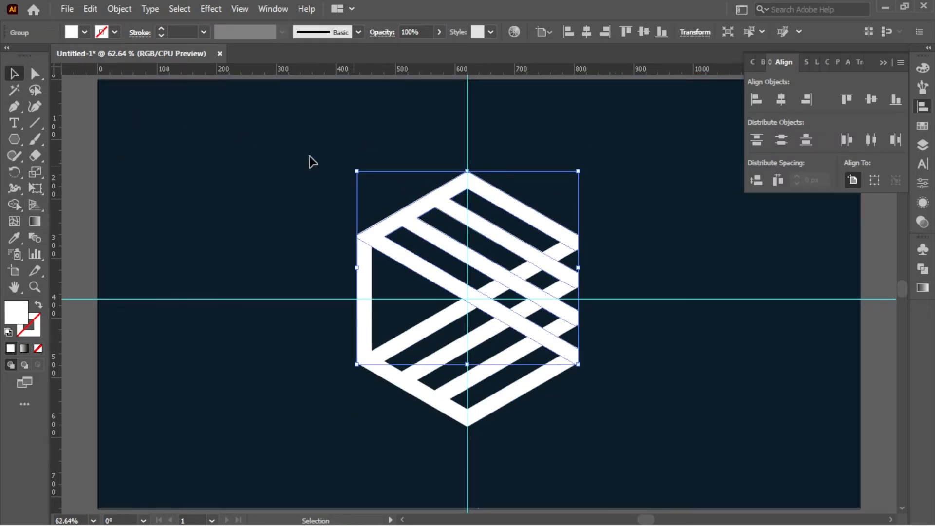
{"action": "left_click", "coordinate": [97, 32]}
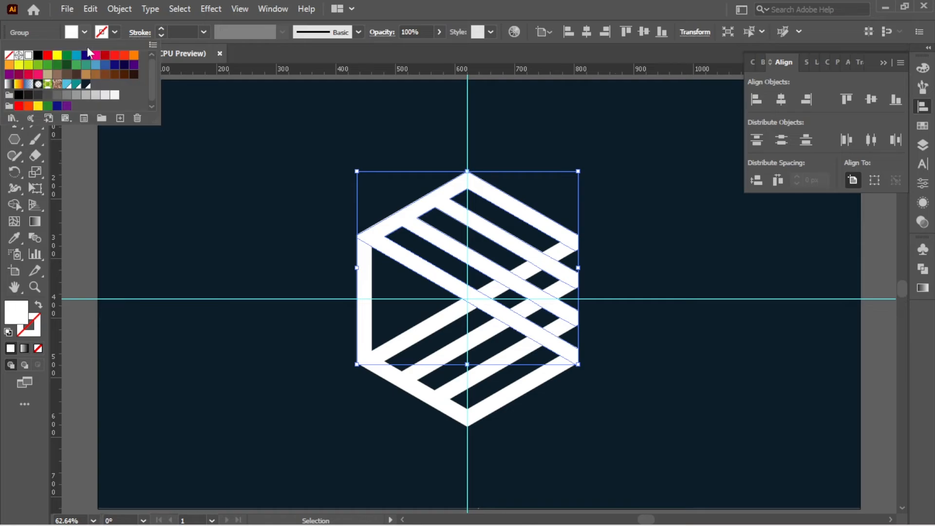
{"action": "left_click", "coordinate": [67, 86]}
{"action": "right_click", "coordinate": [519, 205]}
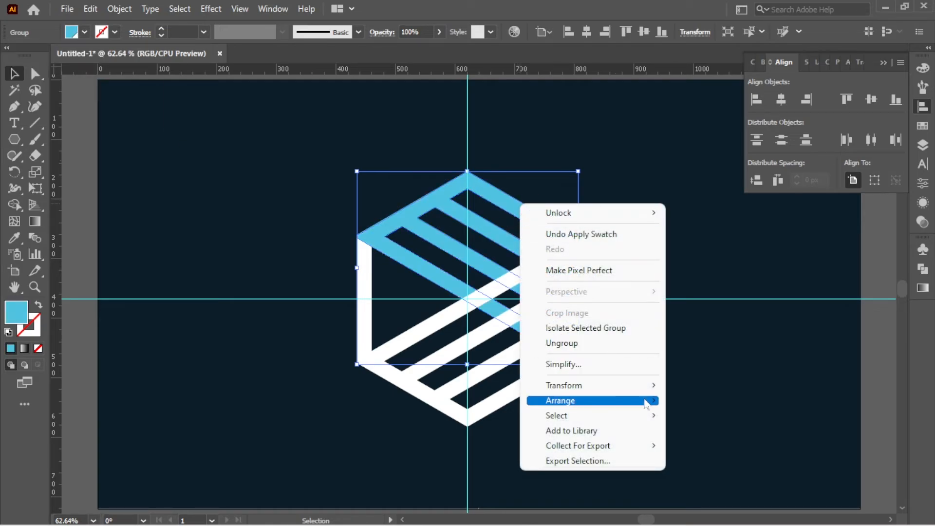
{"action": "mouse_move", "coordinate": [645, 403]}
{"action": "left_click", "coordinate": [686, 399]}
- Fill the lower mirrored striped shape with the teal swatch and deselect it
{"action": "left_click", "coordinate": [432, 320]}
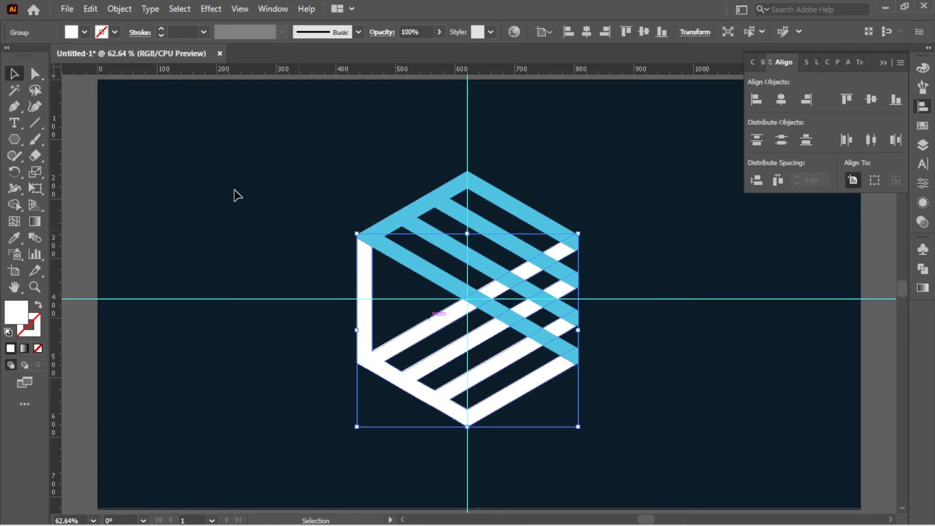
{"action": "left_click", "coordinate": [83, 33]}
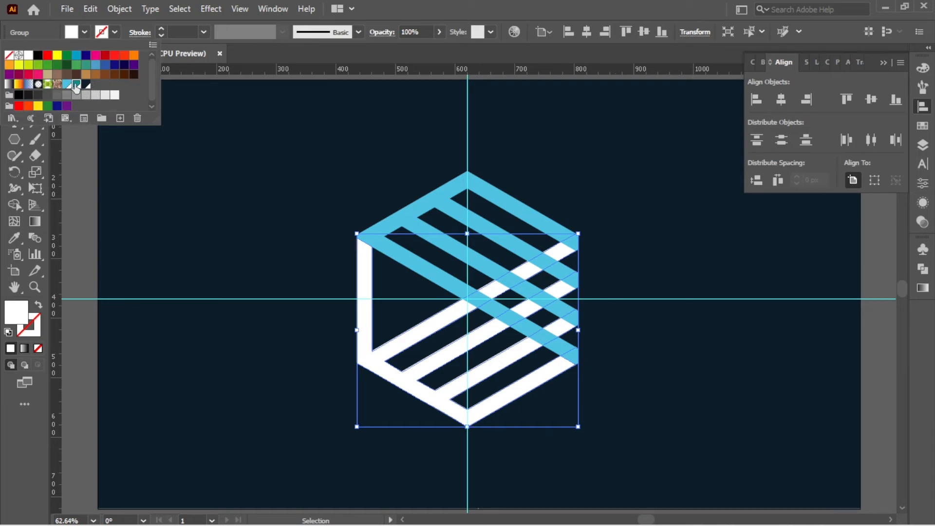
{"action": "left_click", "coordinate": [75, 85]}
{"action": "left_click", "coordinate": [654, 181]}
{"action": "left_click", "coordinate": [654, 182]}
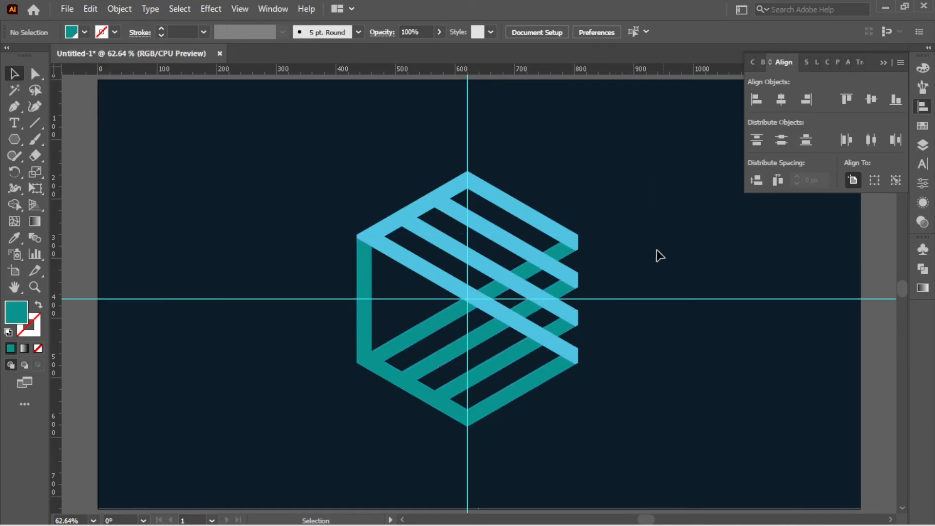
- Delete the horizontal and vertical guides crossing the logo
{"action": "left_click", "coordinate": [810, 314]}
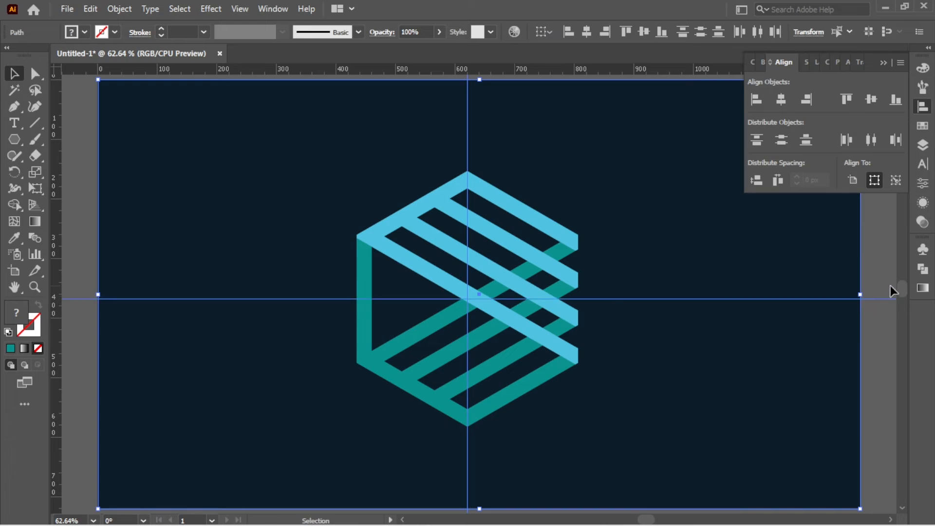
{"action": "left_click_drag", "start_coordinate": [890, 286], "coordinate": [878, 317]}
{"action": "key", "text": "Delete"}
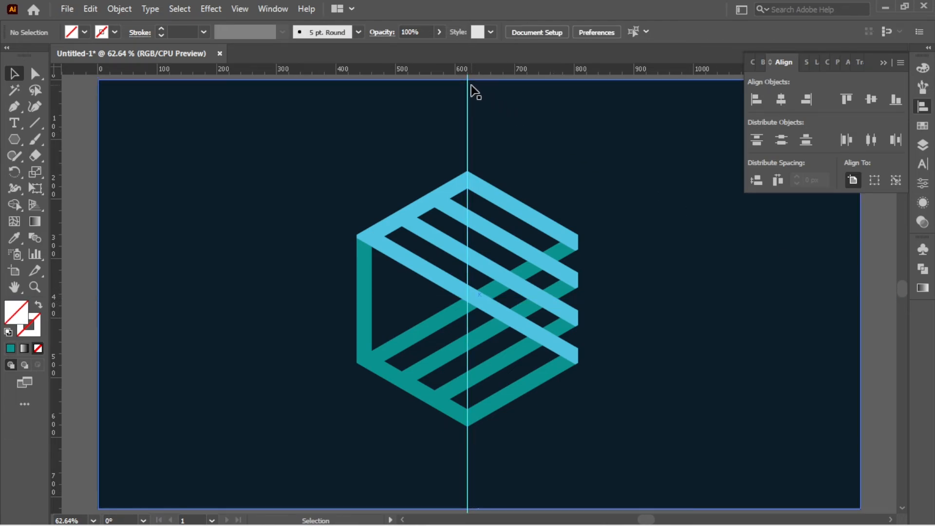
{"action": "left_click", "coordinate": [467, 91]}
{"action": "key", "text": "Delete"}
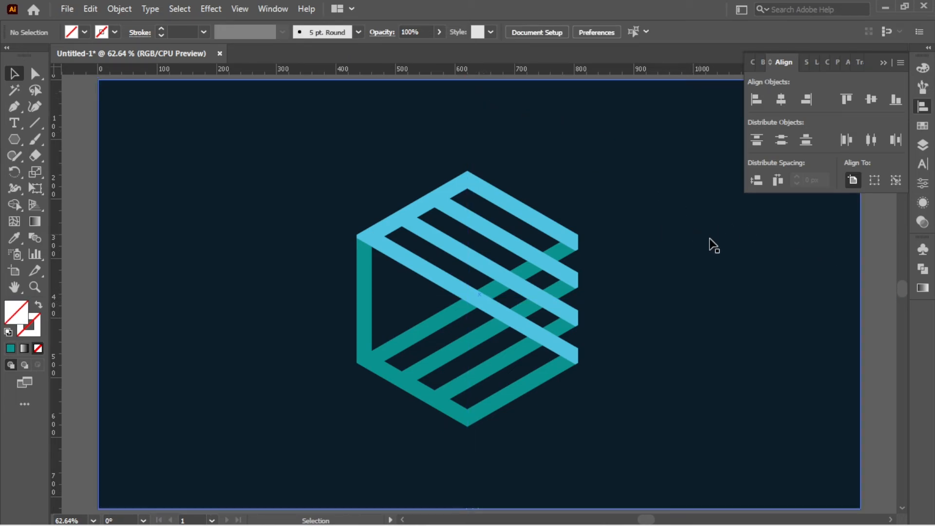
- Select both striped shapes without the background and enlarge them proportionally about their center
{"action": "left_click_drag", "start_coordinate": [881, 265], "coordinate": [479, 380]}
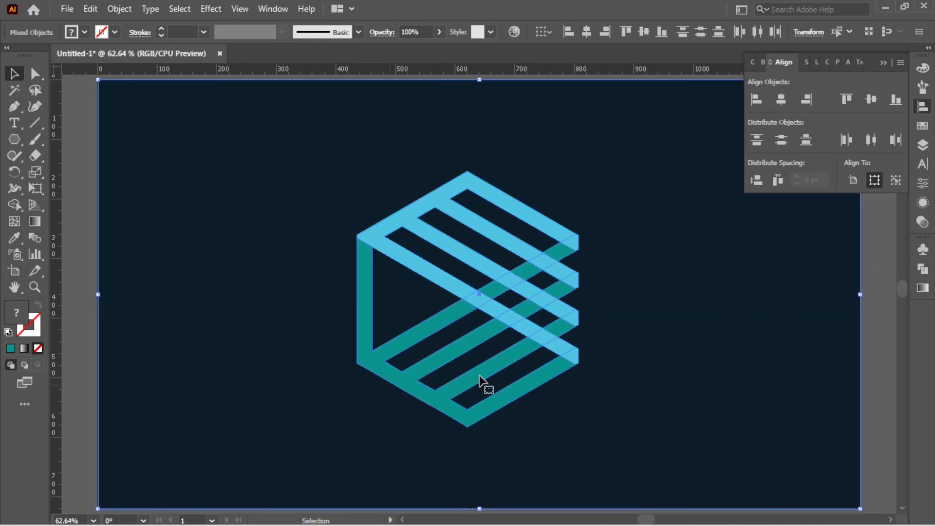
{"action": "left_click", "coordinate": [617, 345], "text": "shift"}
{"action": "left_click_drag", "start_coordinate": [578, 171], "coordinate": [602, 149]}
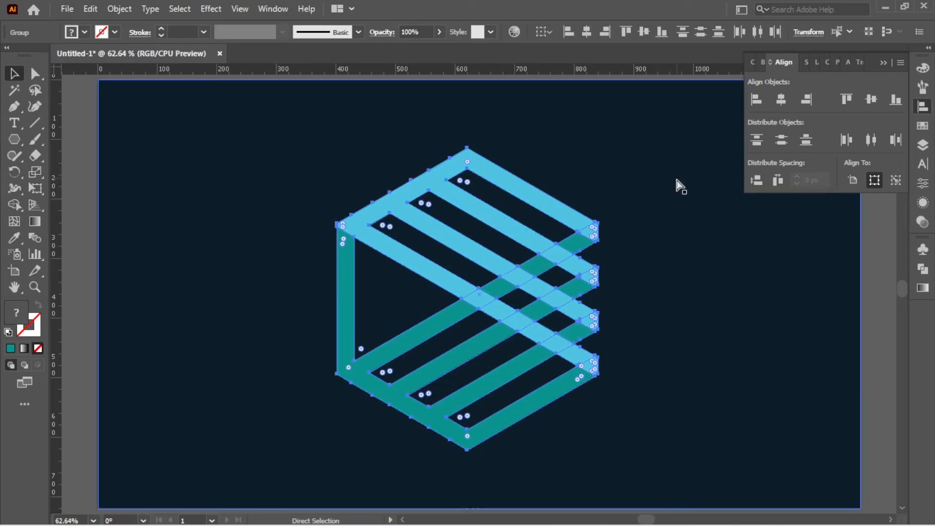
- Center the logo horizontally and vertically on the artboard, and deselect it
{"action": "left_click", "coordinate": [781, 100]}
{"action": "left_click", "coordinate": [871, 100]}
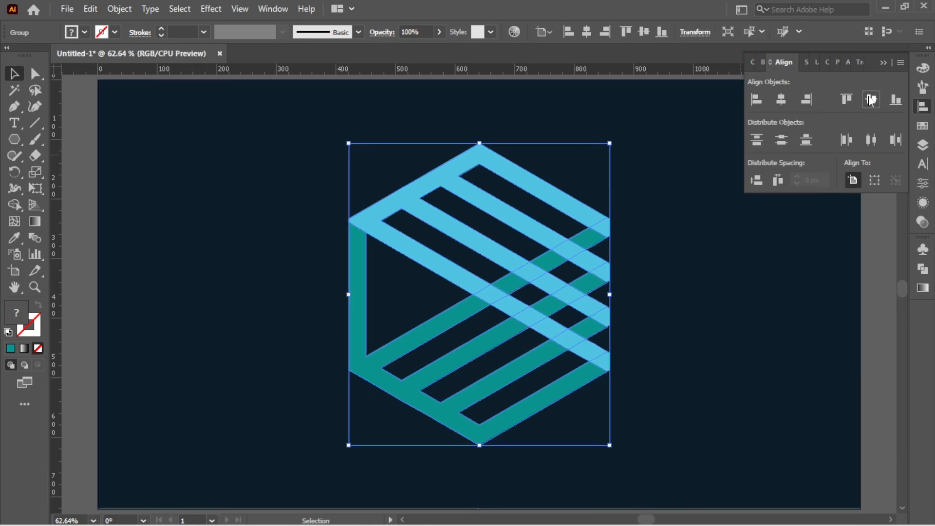
{"action": "left_click", "coordinate": [881, 124]}
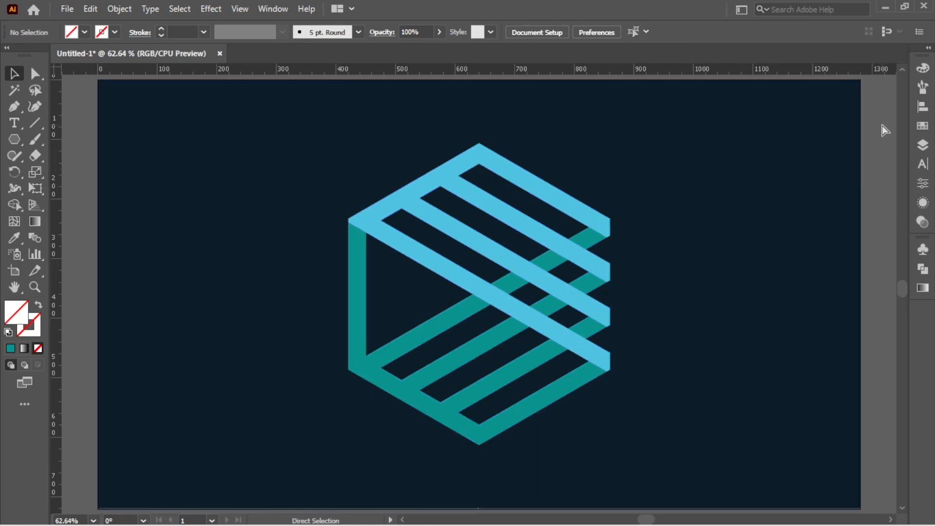